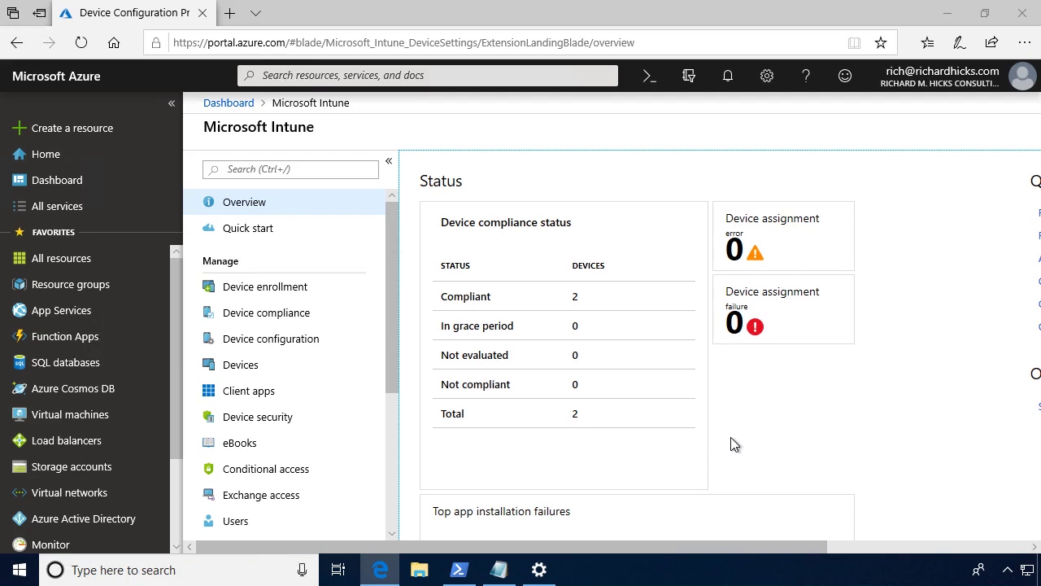
Create a new device configuration profile named 'Always On VPN User Tunnel'.
click(318, 342)
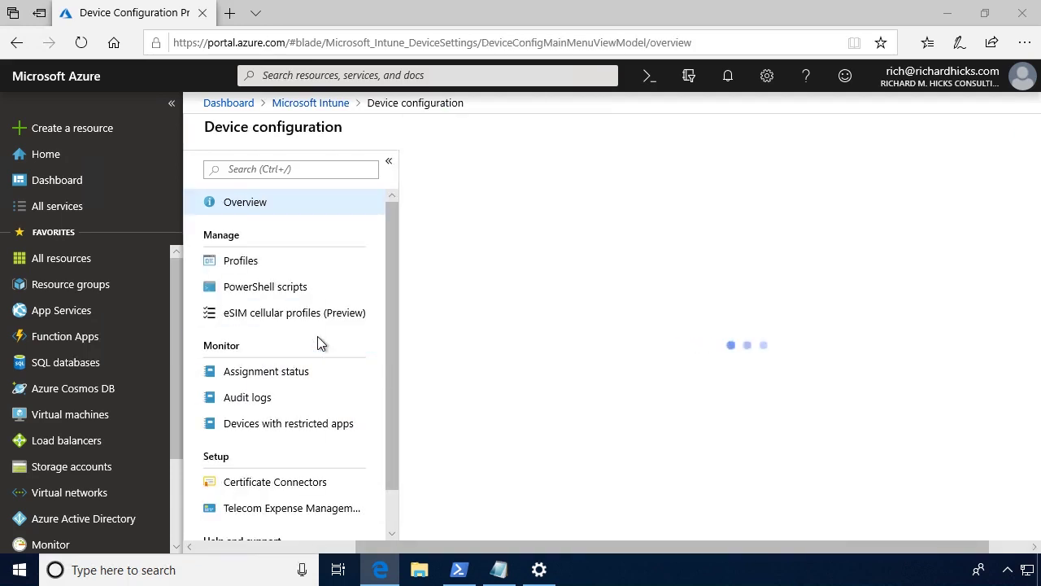
click(271, 263)
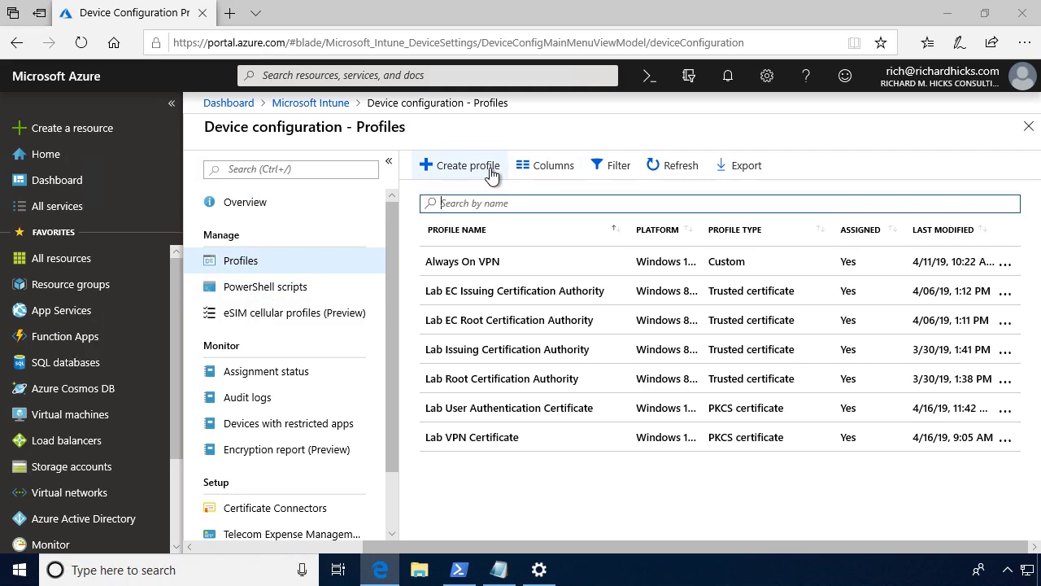
click(490, 172)
text(Always On VPN User Tunnel)
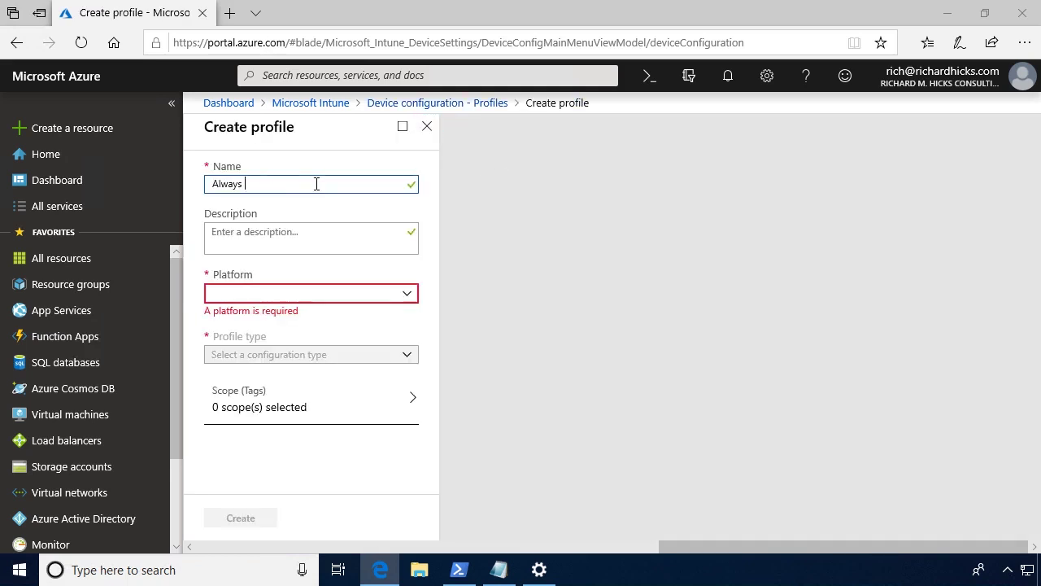
Set the profile's platform to Windows 10 and later and view the profile types.
click(300, 240)
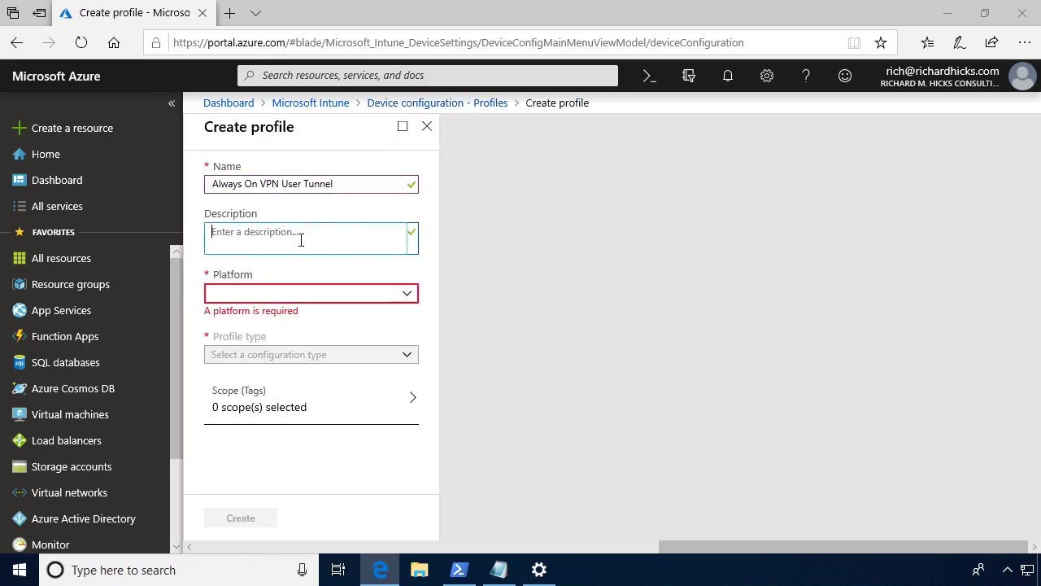
click(337, 299)
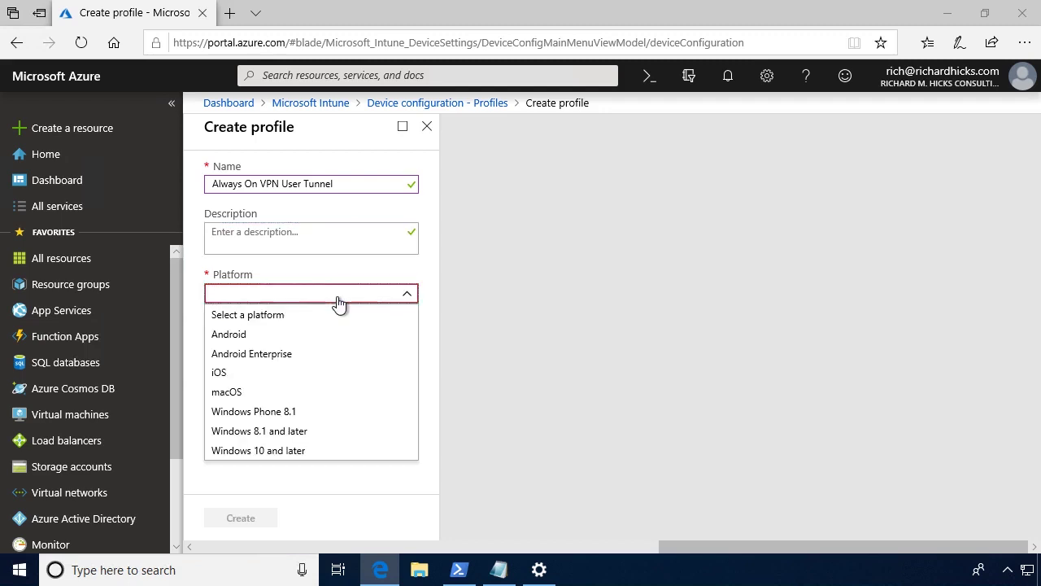
click(298, 453)
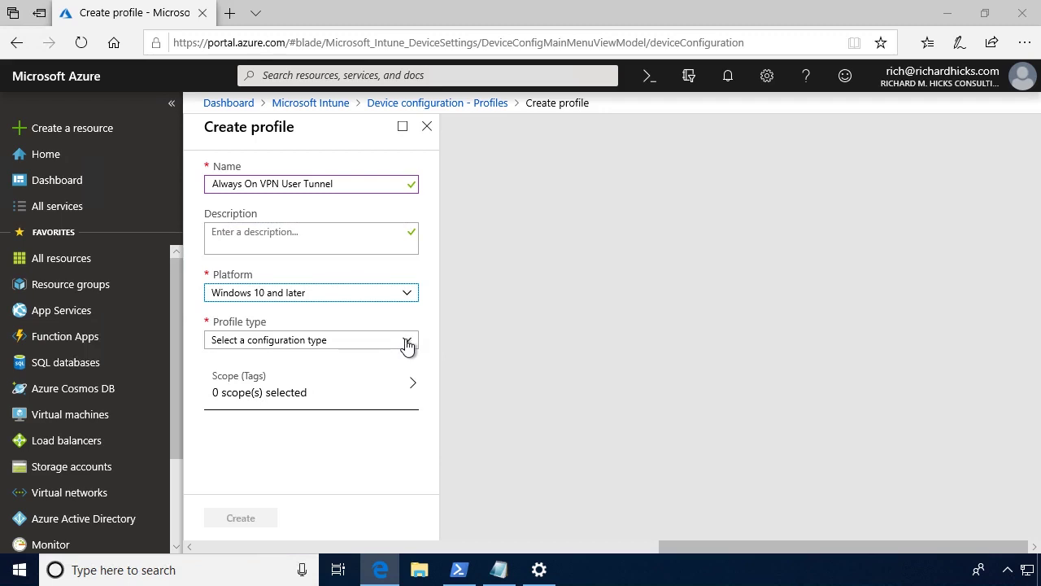
click(408, 343)
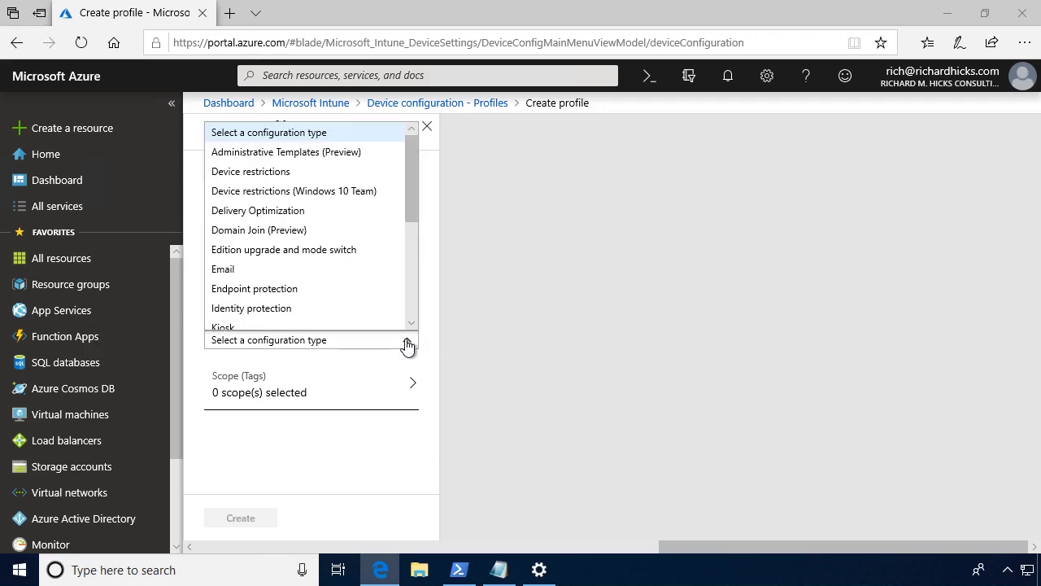
scroll(374, 255, down, 5)
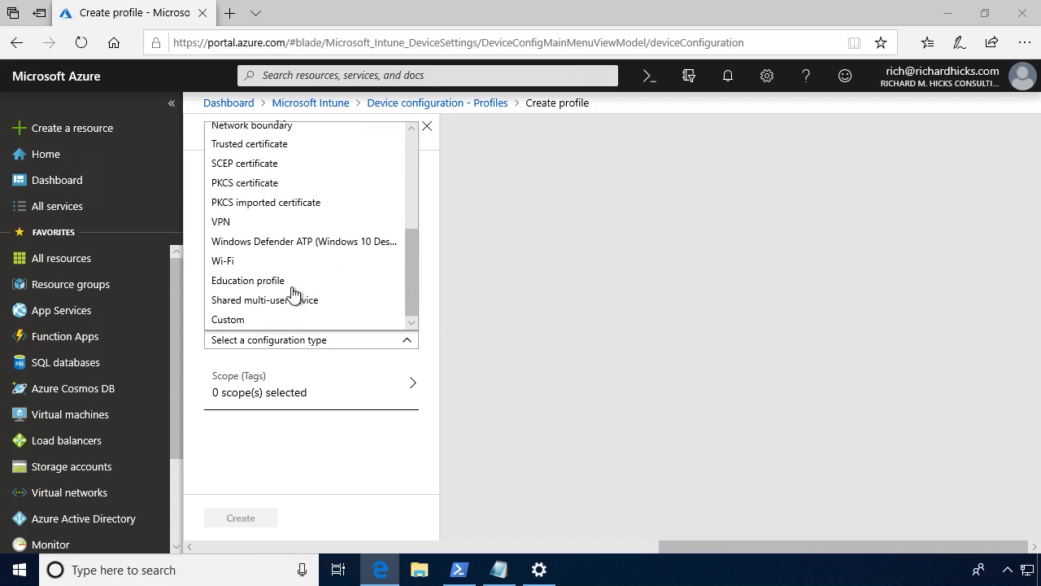
Make it a VPN profile with connection name 'Always On VPN User Tunnel'.
click(231, 222)
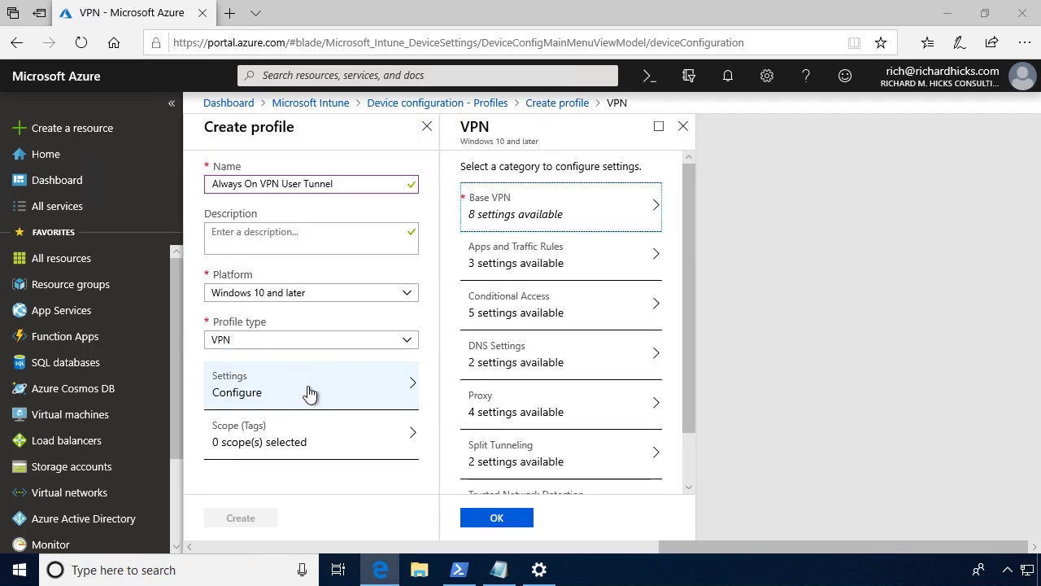
click(582, 210)
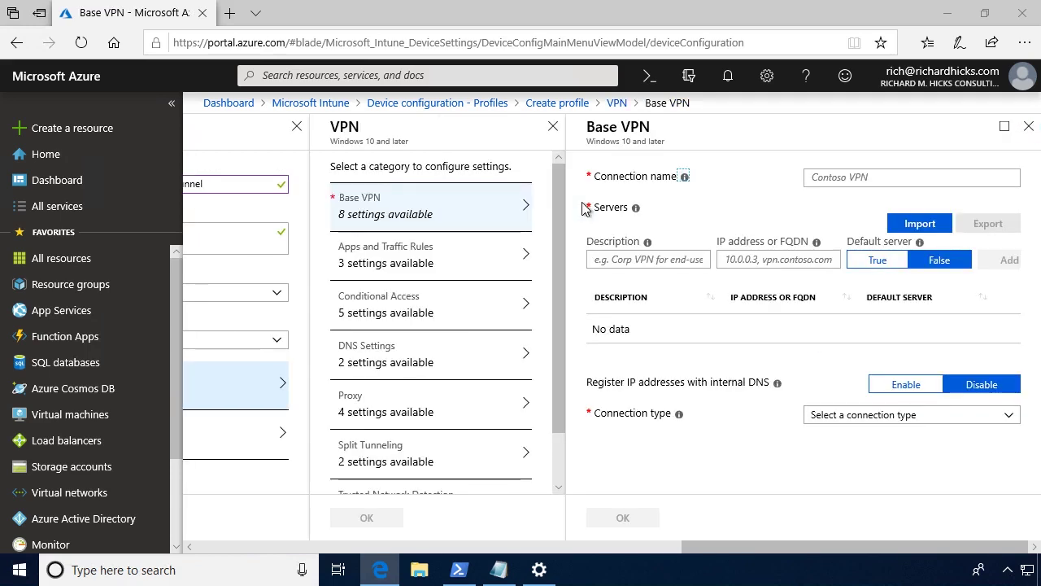
click(897, 179)
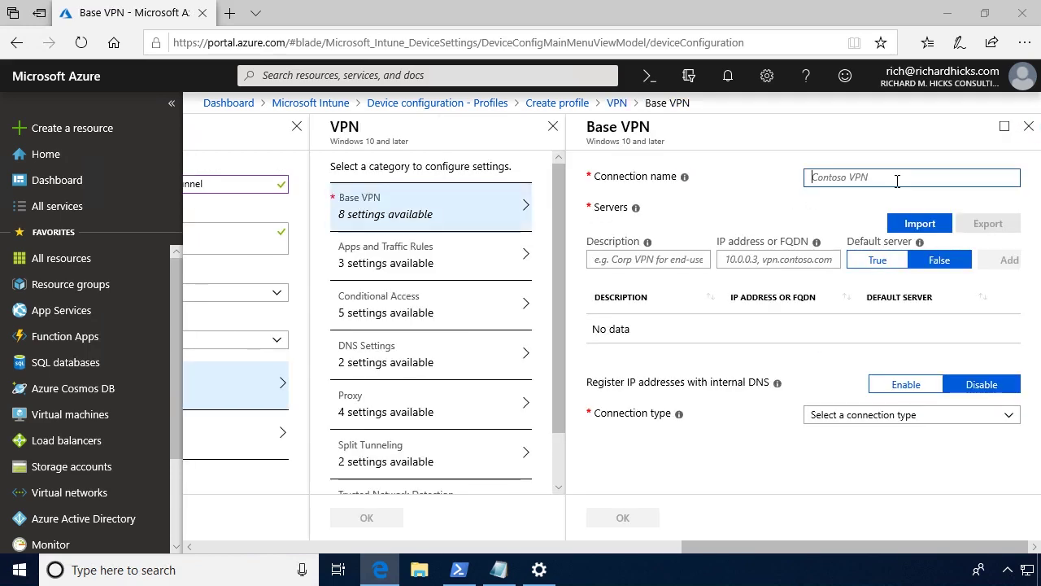
text(Always On VPN User Tunnel)
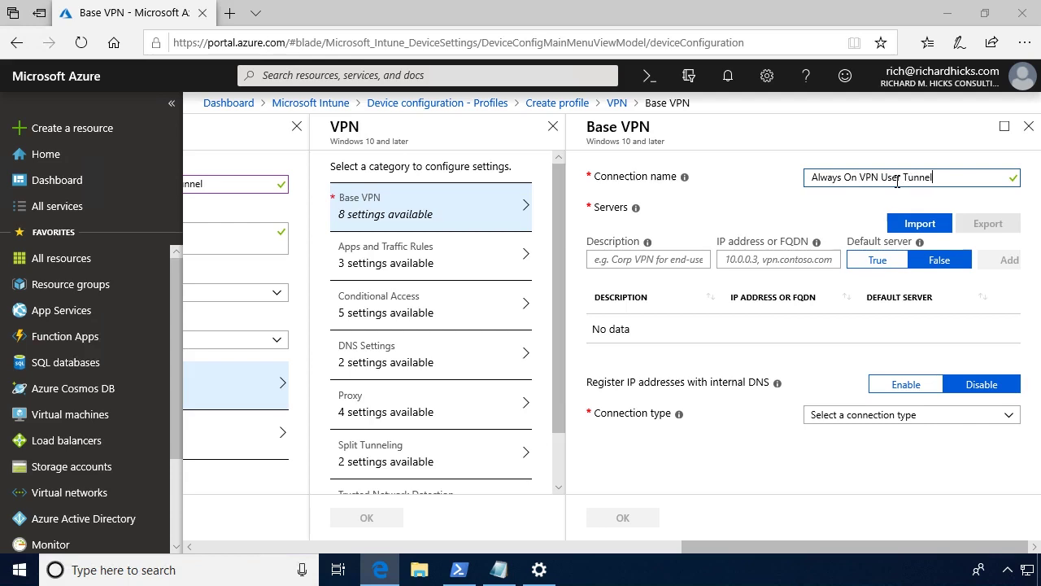
Add default server 'VPN West' at vpn.richardhicks.net to the server list.
click(663, 257)
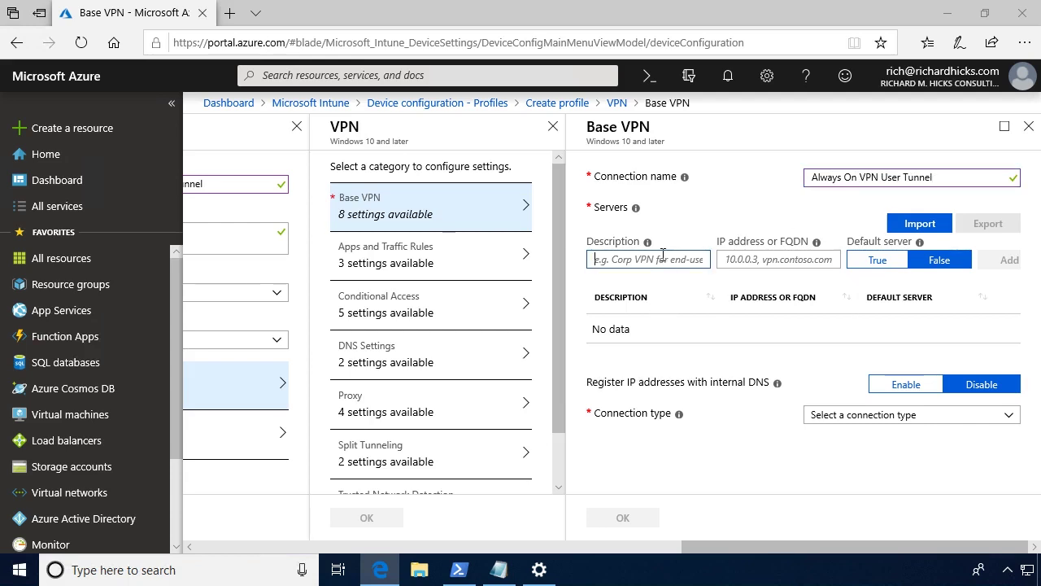
text(VPN West)
key(Tab)
text(vpn.richardhicks.net)
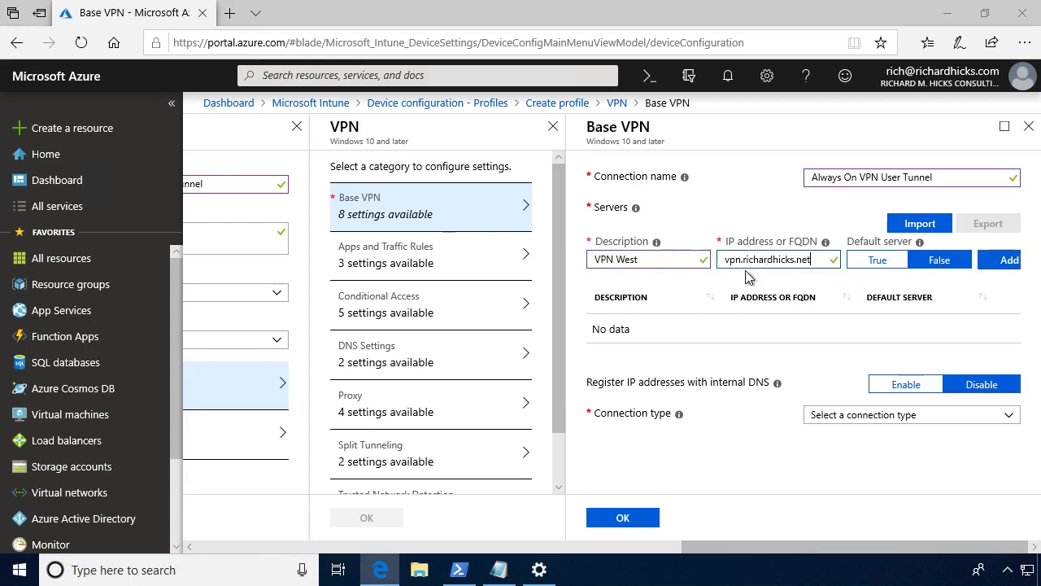
click(877, 264)
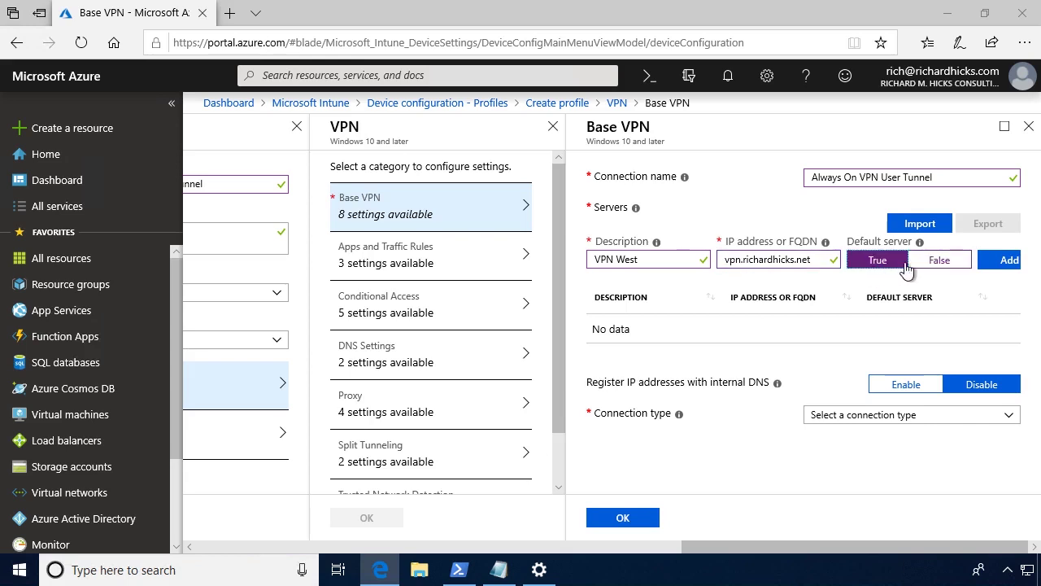
click(1009, 261)
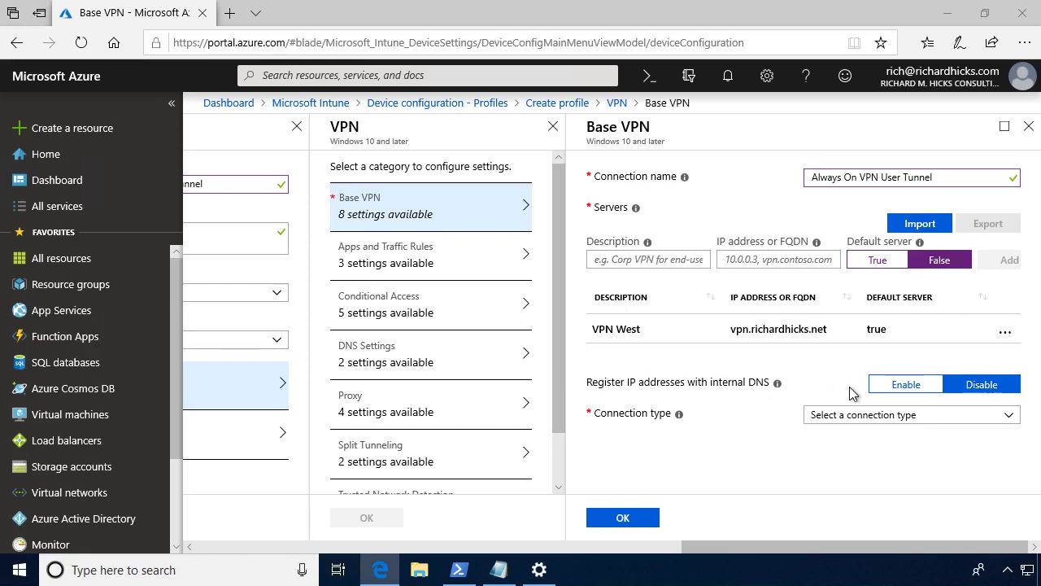
Enable internal DNS registration, Automatic connection type, Always On, and remembered credentials.
click(892, 392)
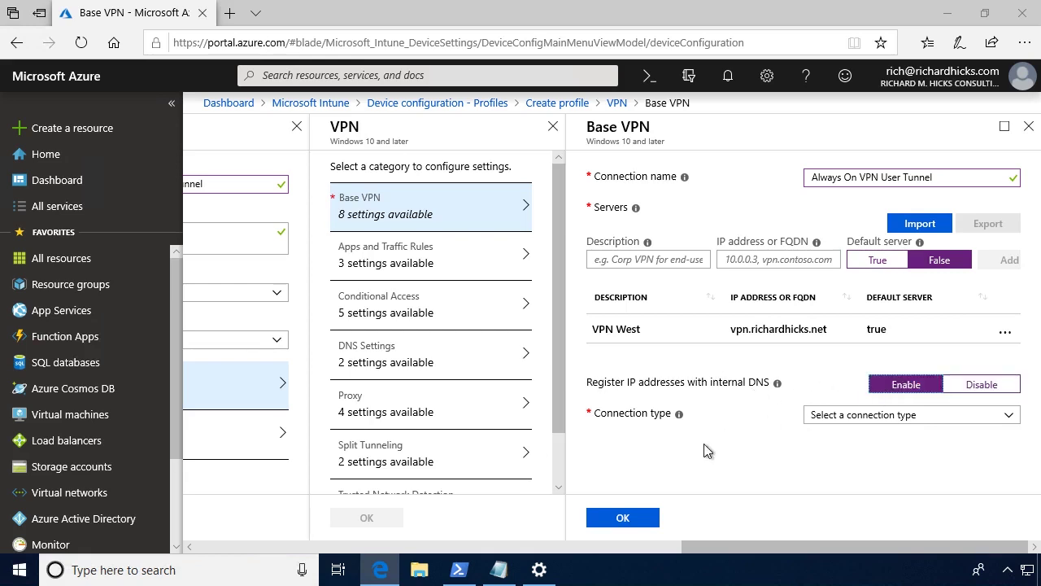
click(899, 416)
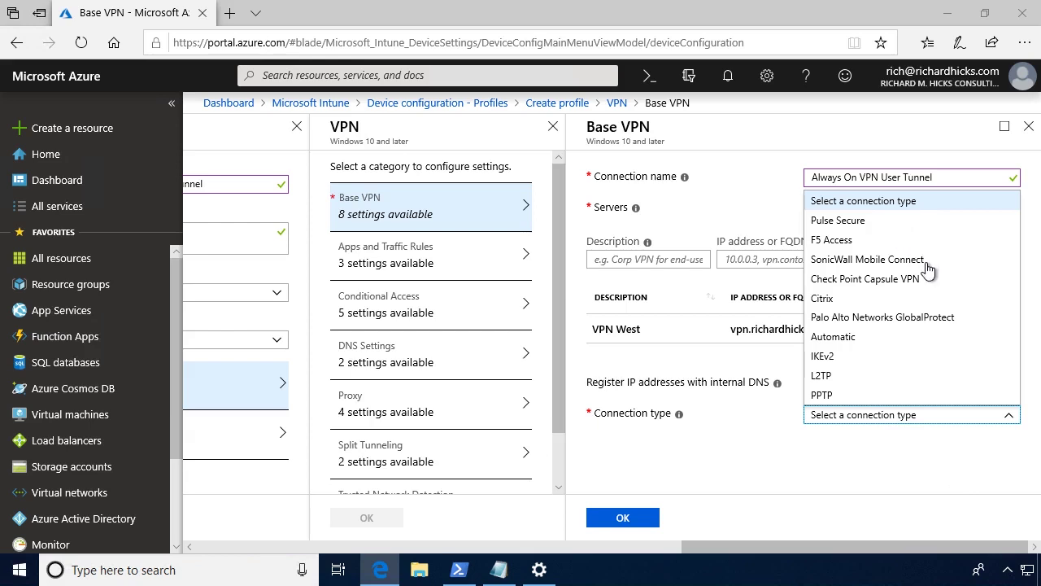
click(858, 338)
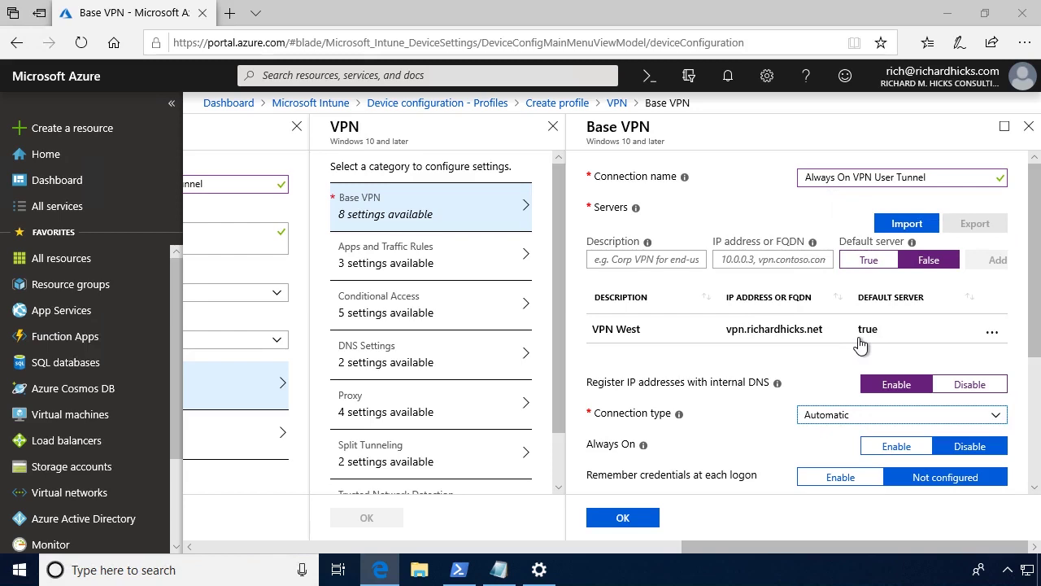
scroll(756, 378, down, 3)
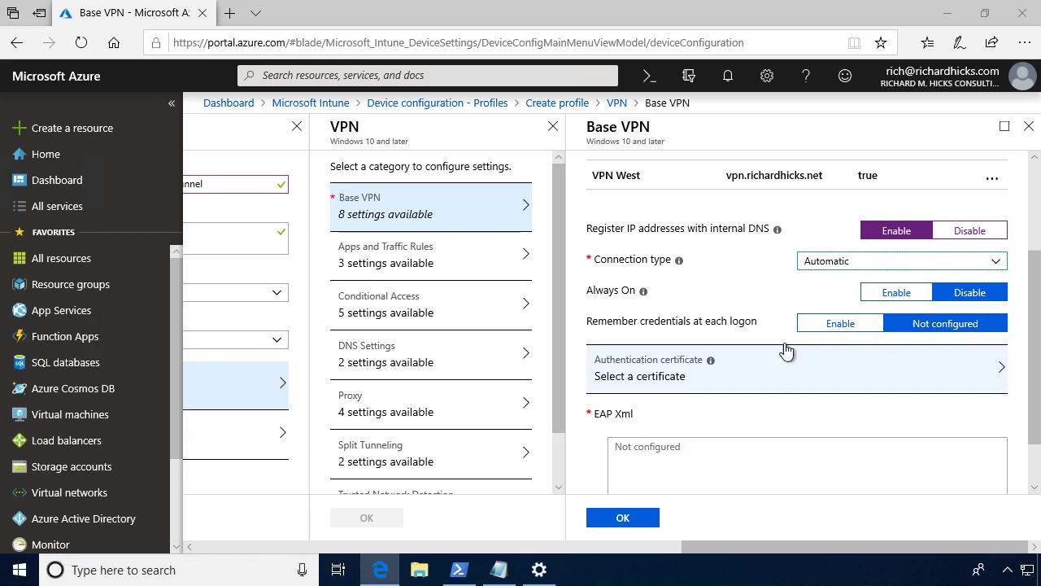
click(897, 293)
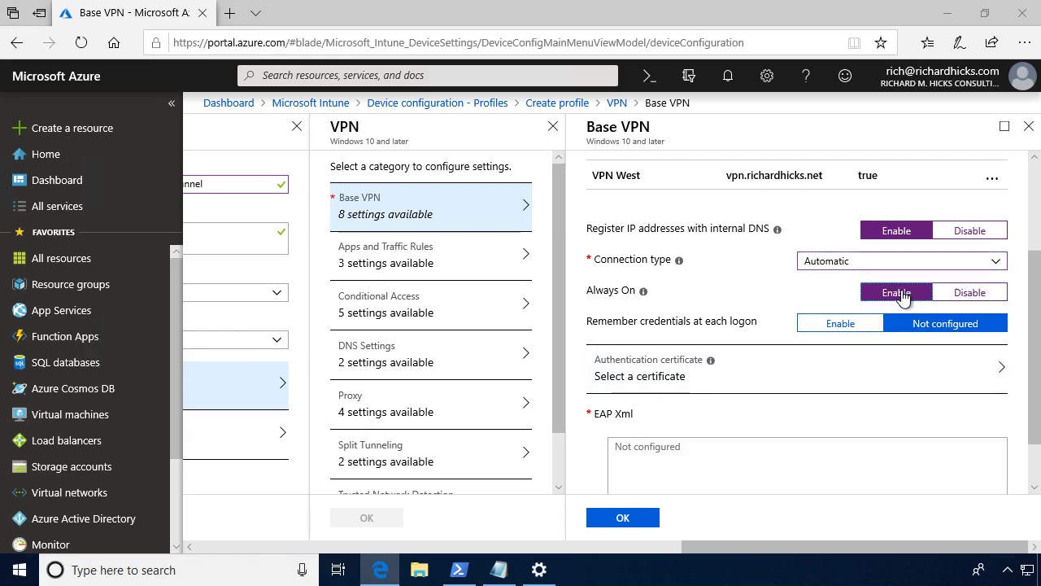
click(849, 324)
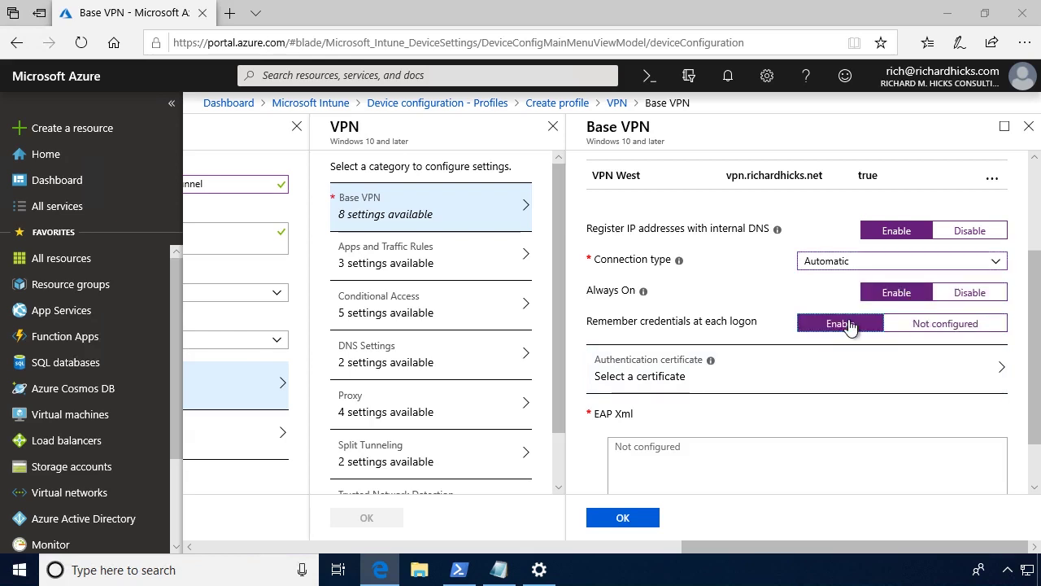
Select Lab VPN Certificate as the authentication certificate, then move to the EAP Xml field.
click(685, 379)
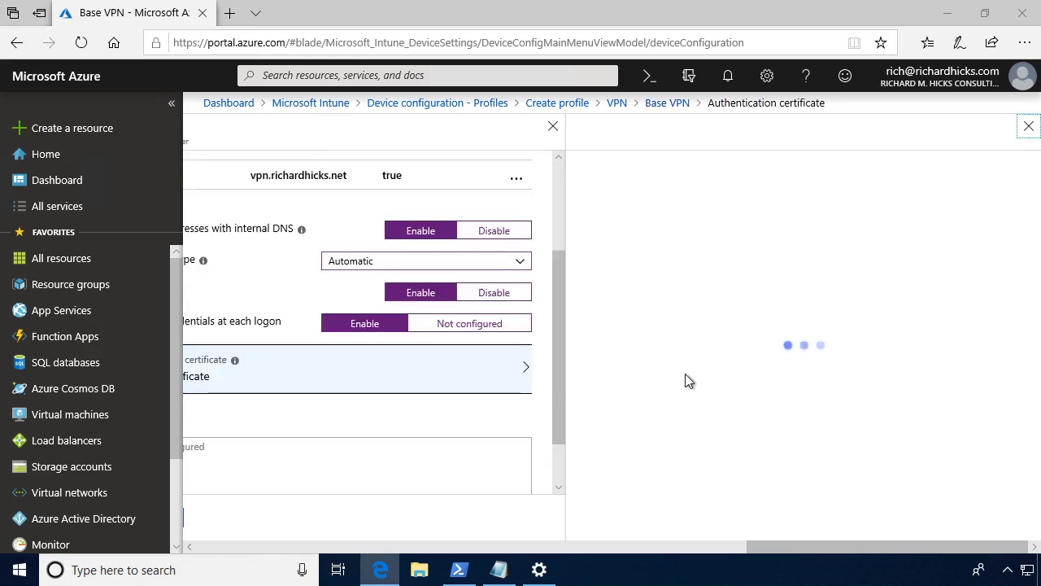
click(679, 237)
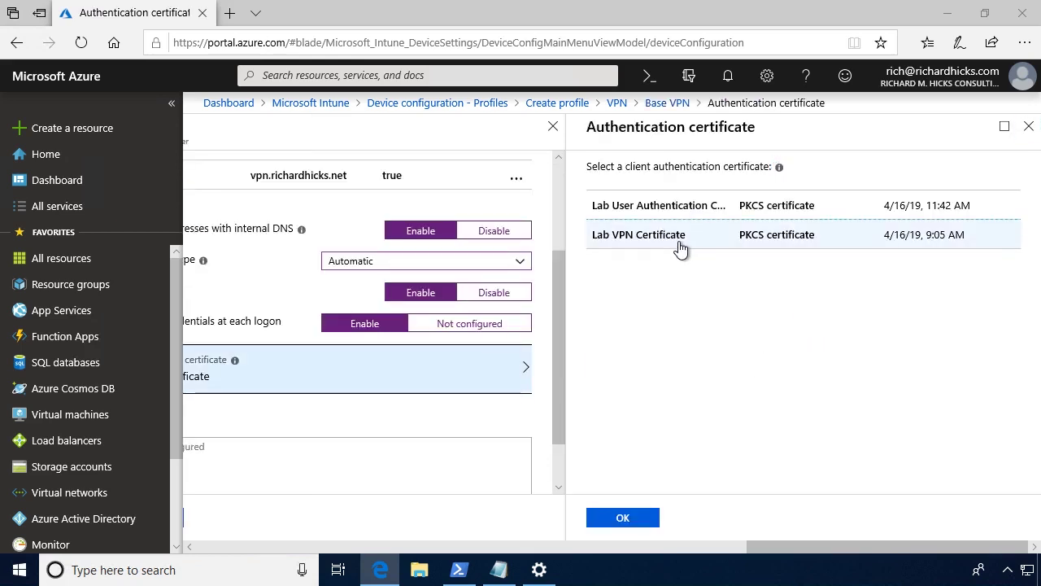
click(632, 516)
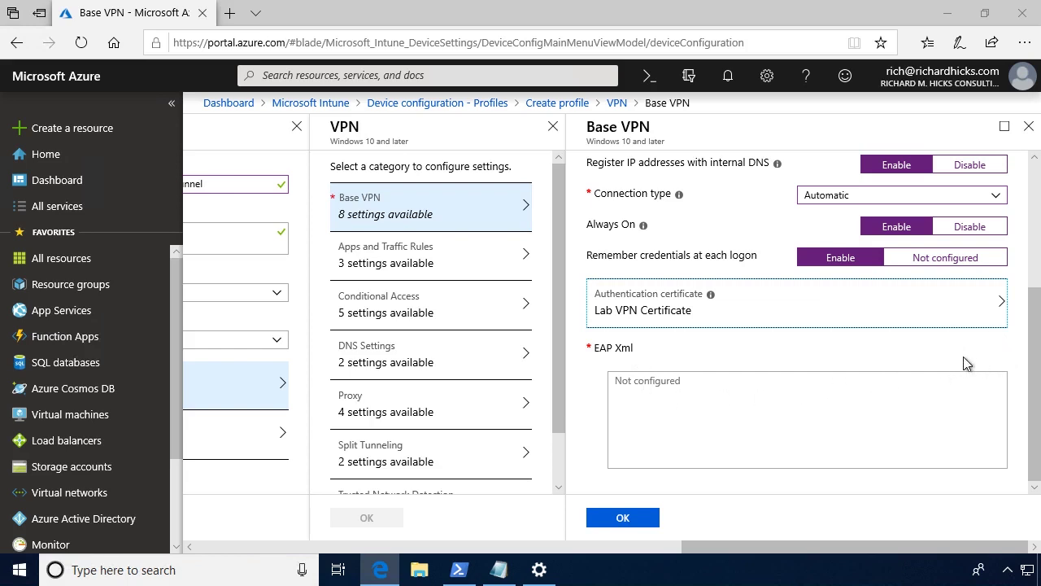
click(687, 396)
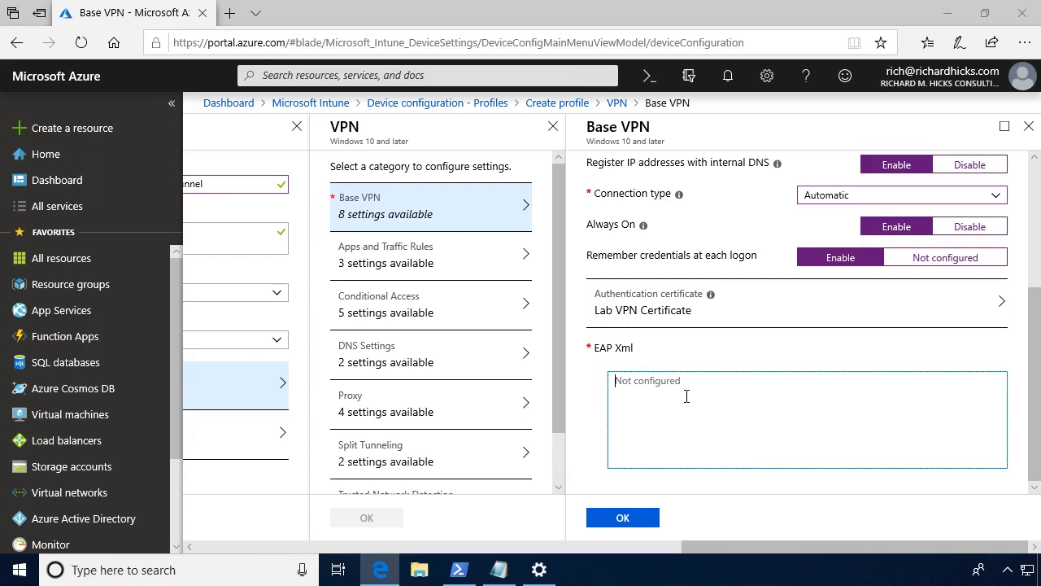
Switch to Notepad showing eapconfig.xml with the PEAP/EAP-TLS configuration.
click(499, 569)
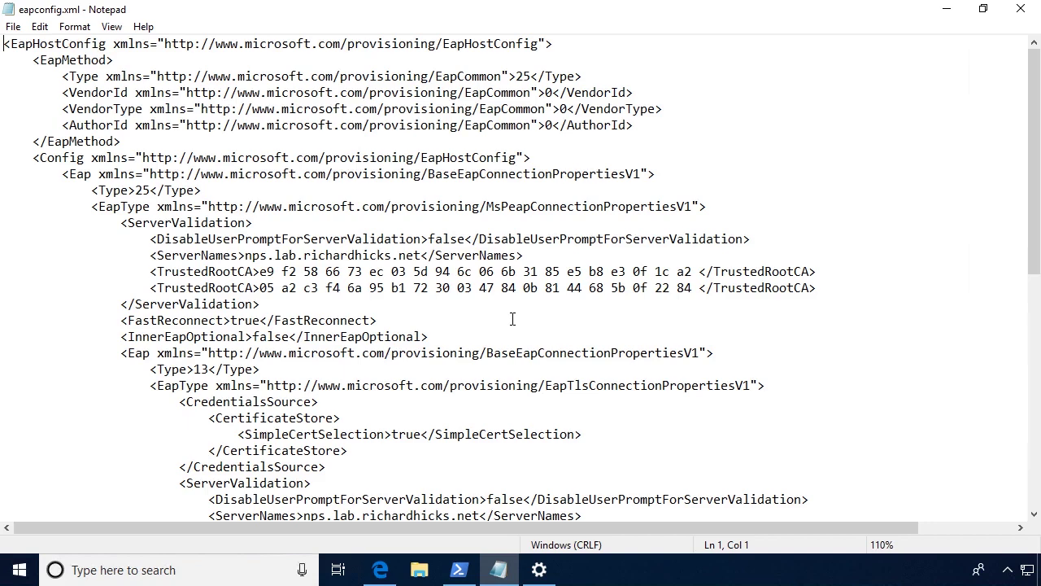
key(alt+Tab)
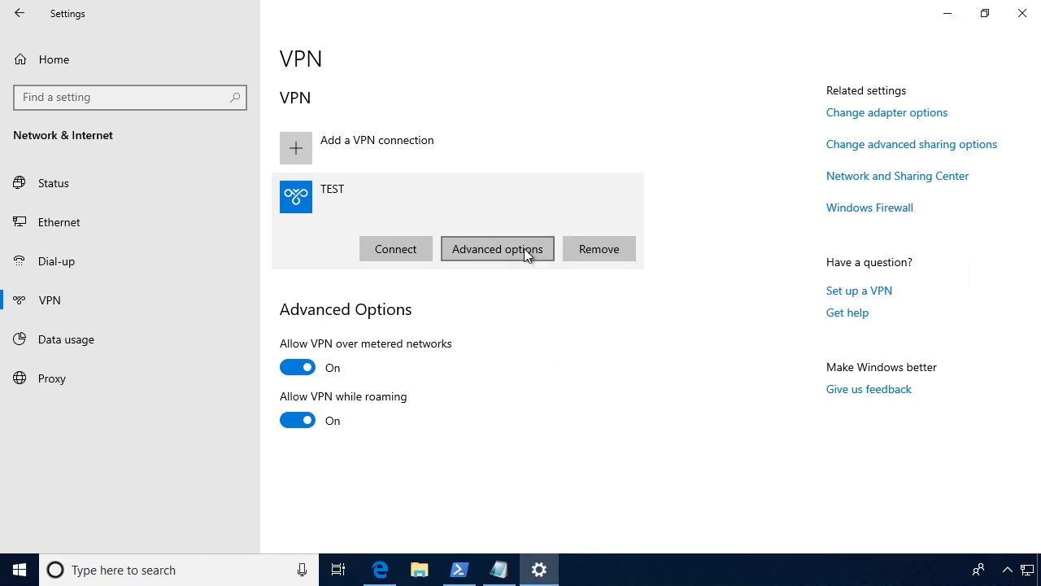
click(904, 114)
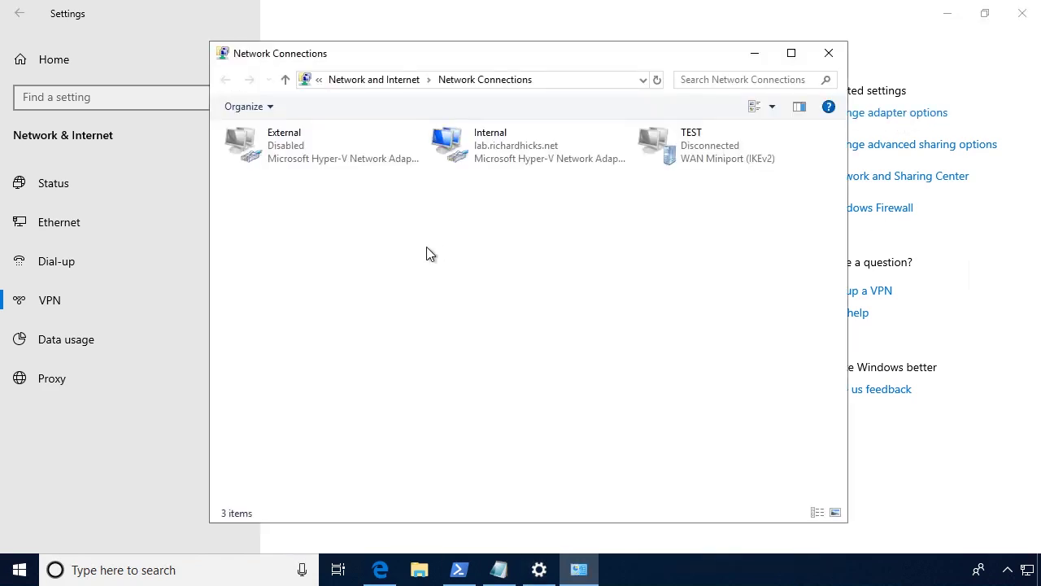
right_click(727, 156)
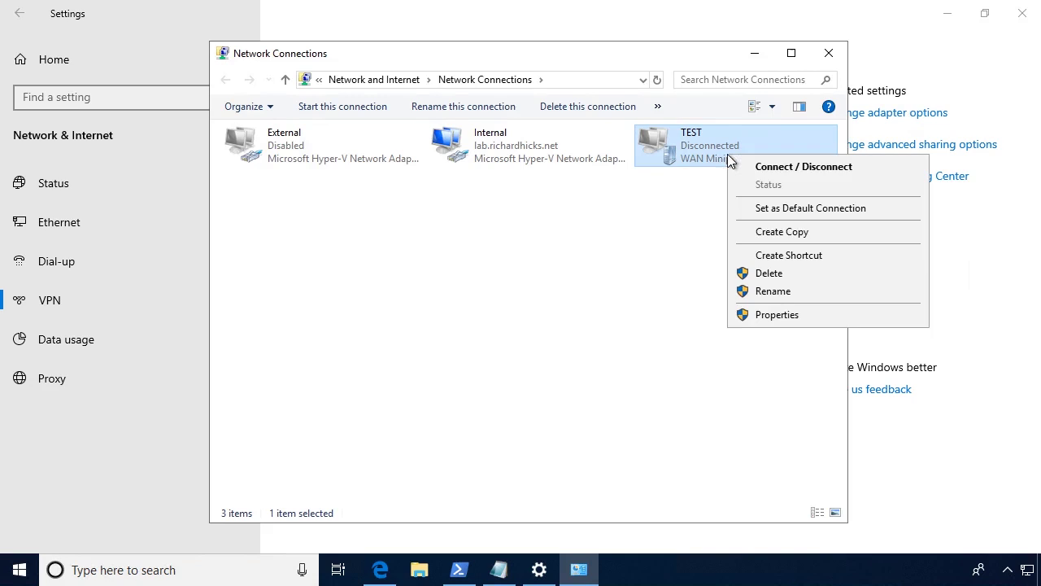
click(753, 314)
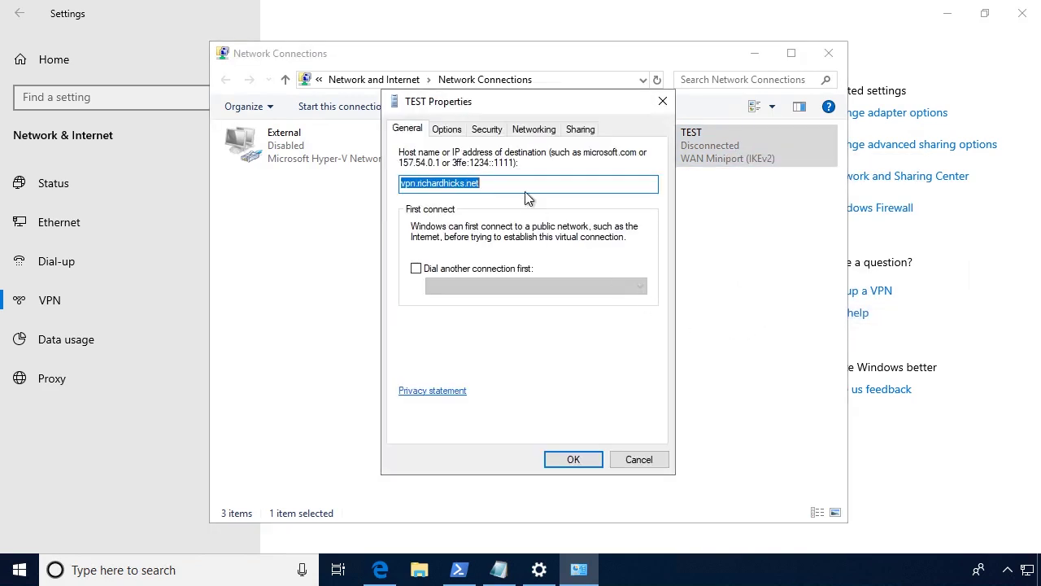
click(487, 129)
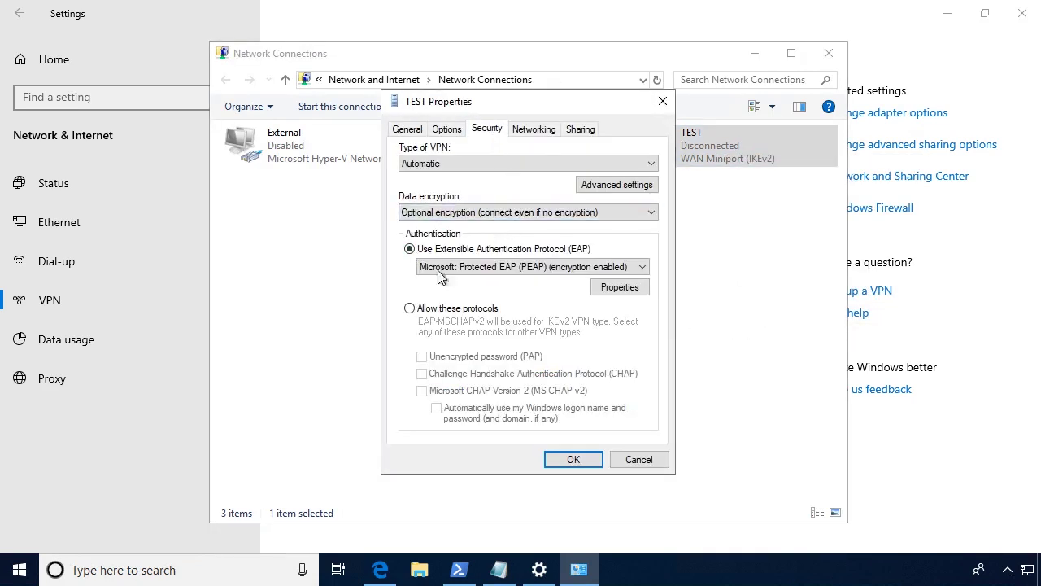
click(620, 287)
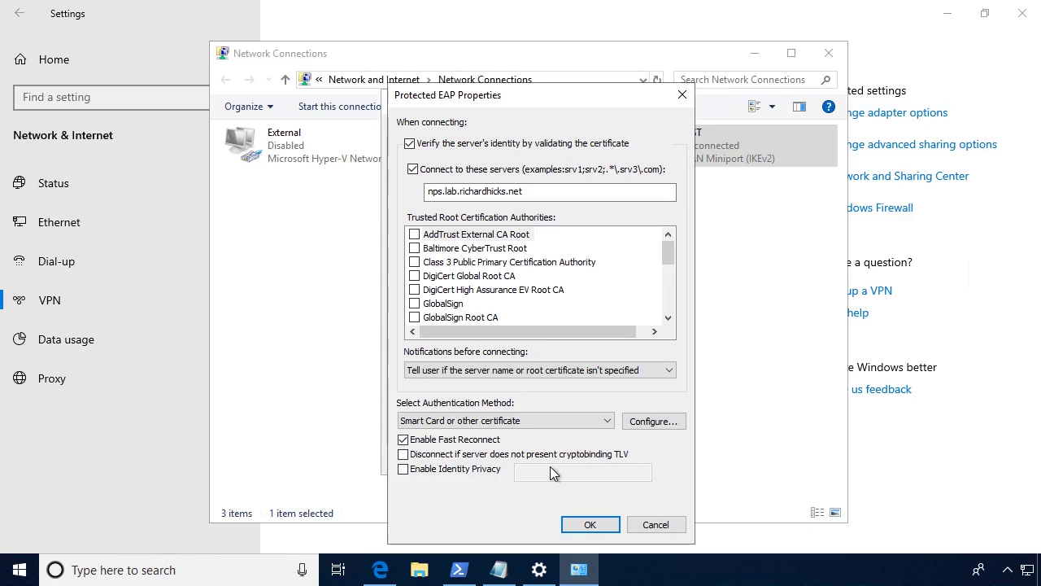
click(592, 520)
click(569, 460)
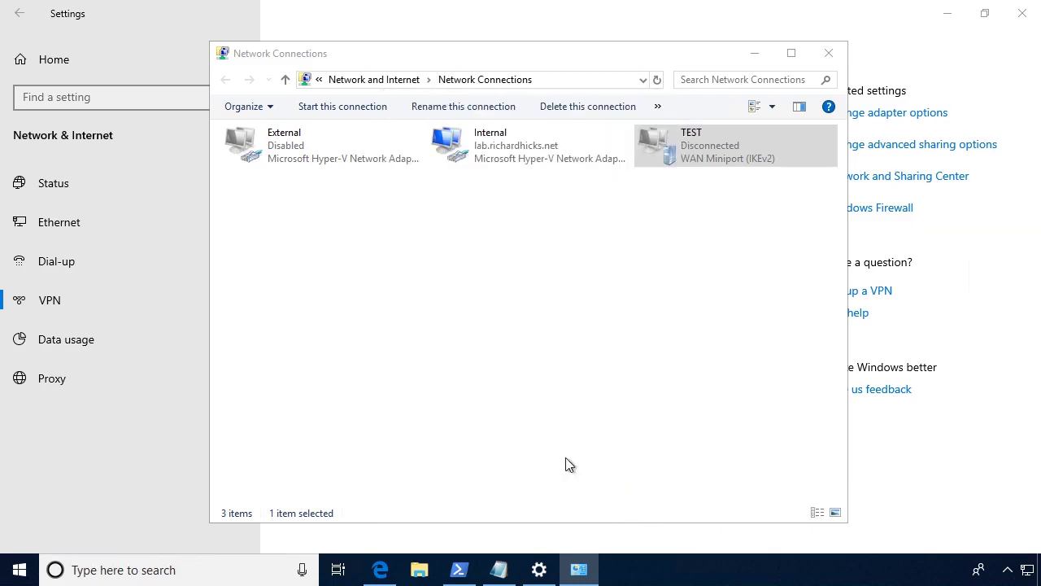
click(829, 53)
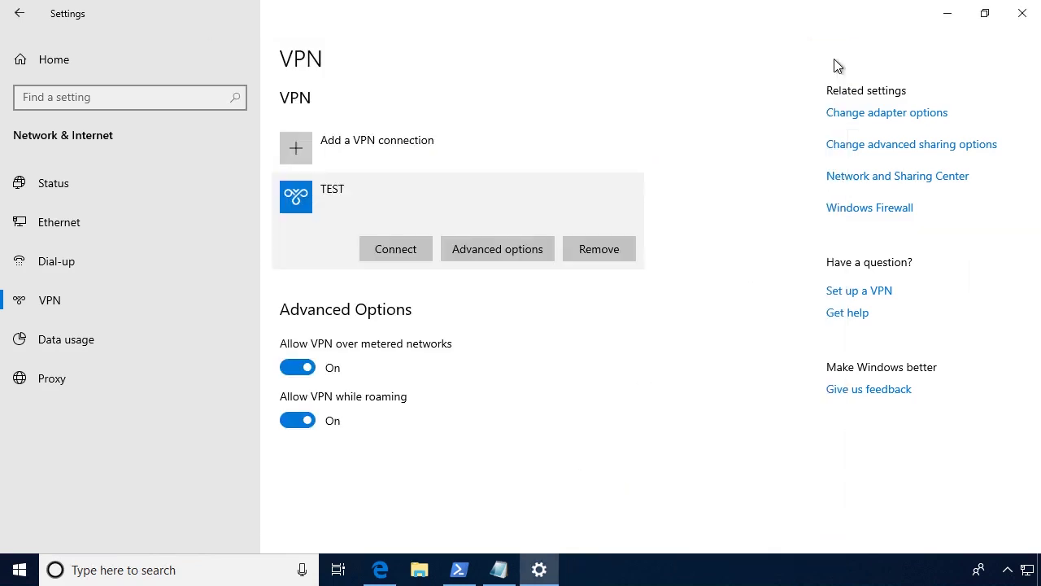
click(946, 24)
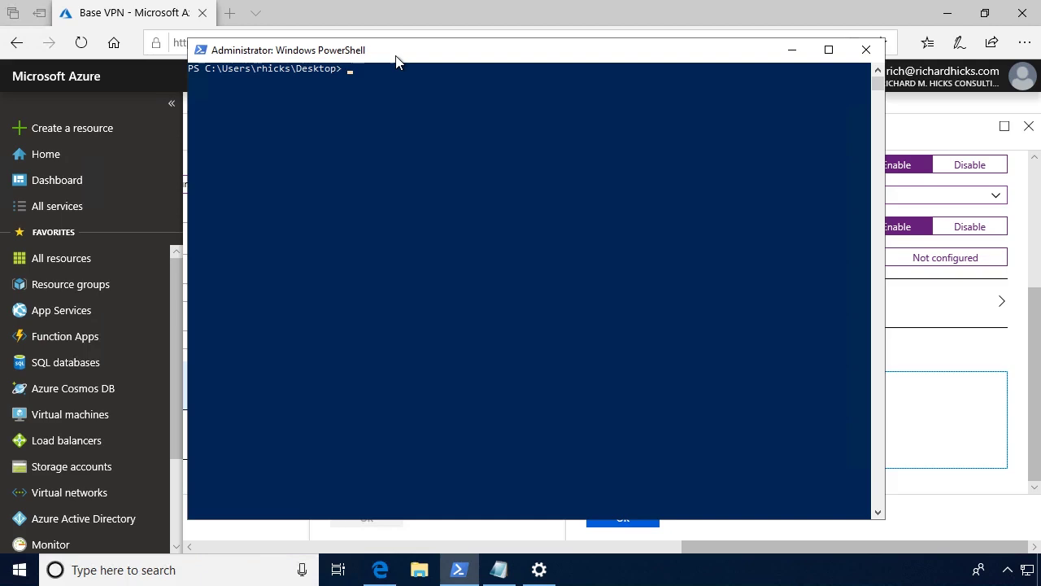
Run Get-EapConfiguration.ps1 -ConnectionName TEST, then pipe eapconfig.xml's contents to clip.
text(.\get-ea)
key(Tab)
text(-)
key(Tab)
text(TEST)
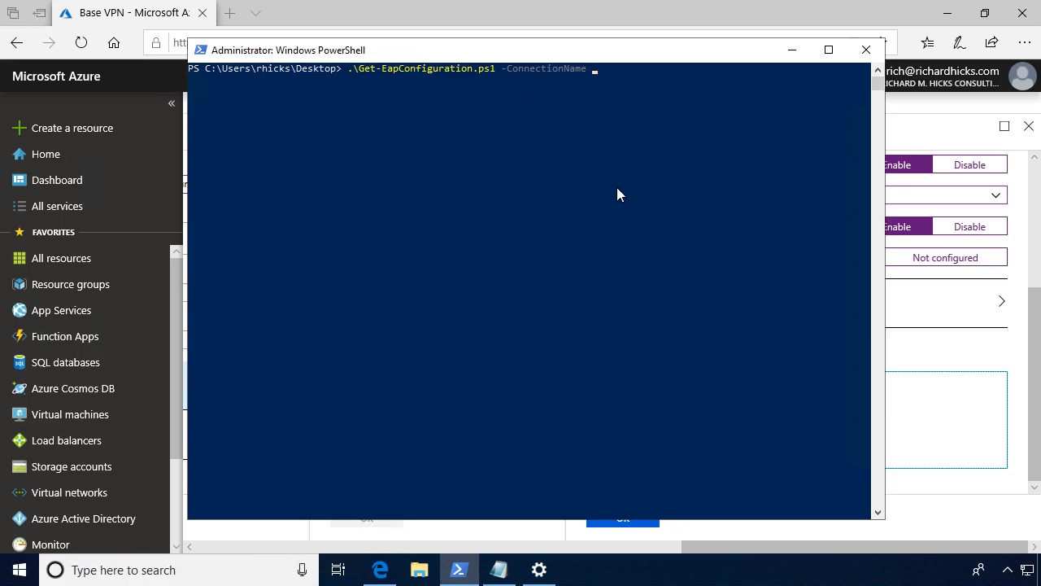
key(Return)
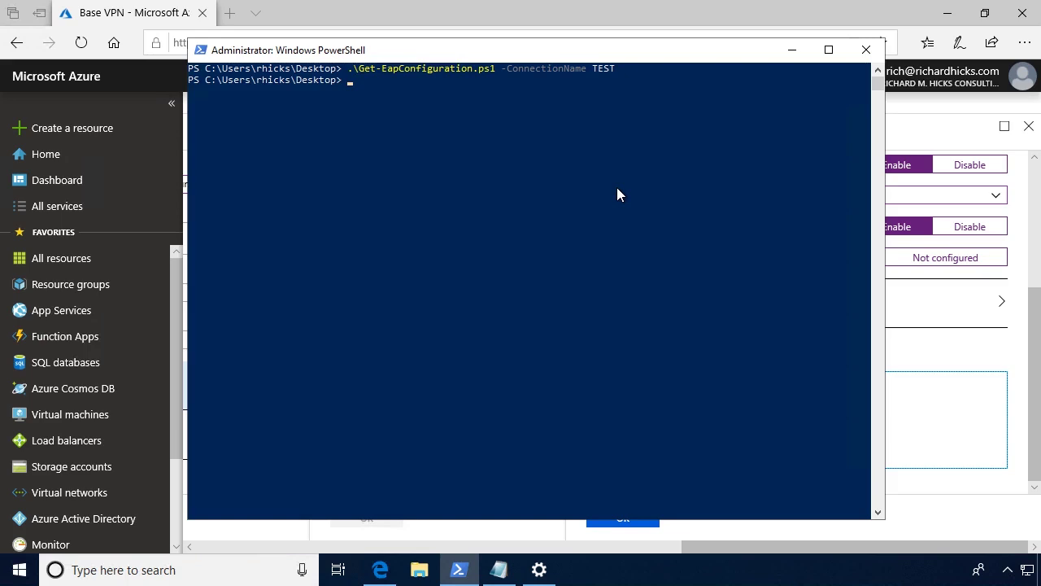
text(Get-Content .\eapconfig.xml | clip)
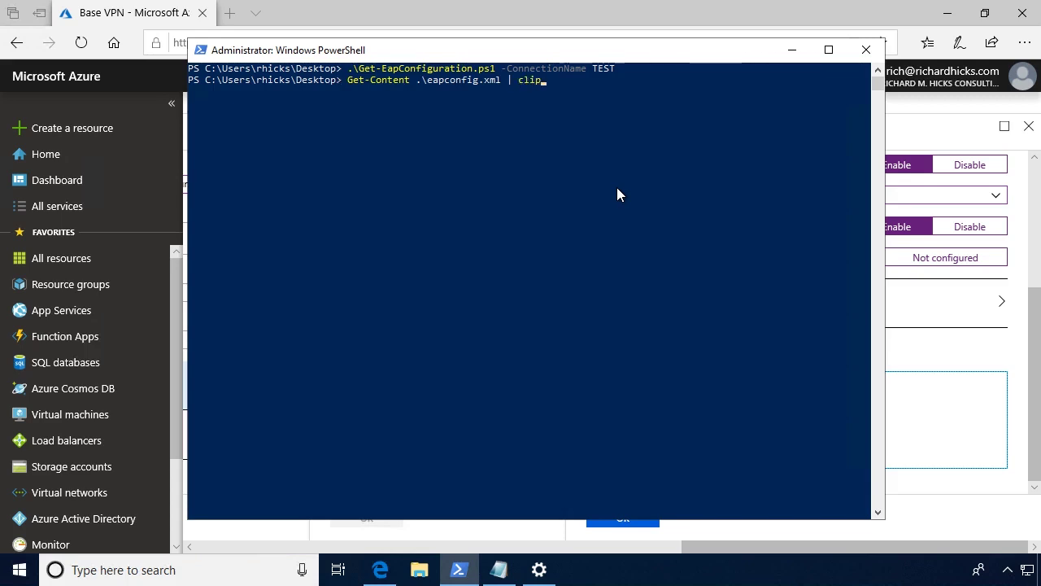
key(Return)
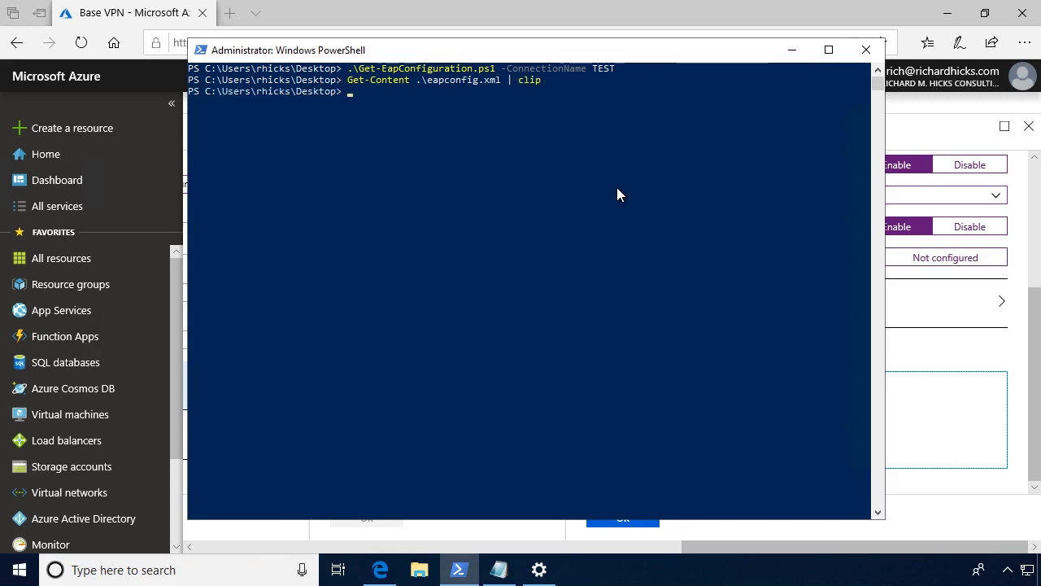
Paste the exported XML into EAP Xml and save Base VPN with 7 of 8 settings configured.
click(774, 61)
click(681, 416)
key(ctrl+v)
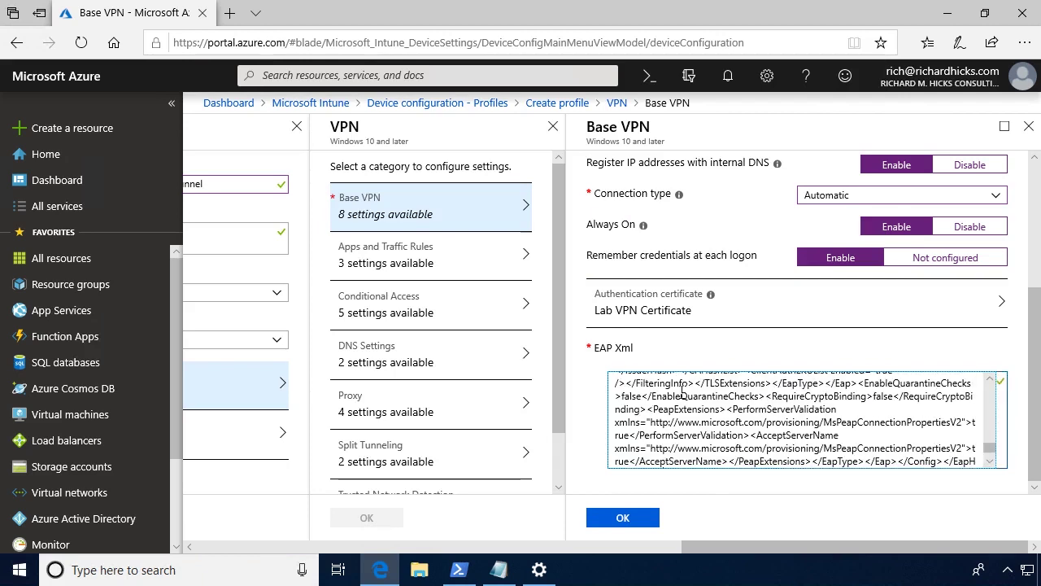
click(647, 518)
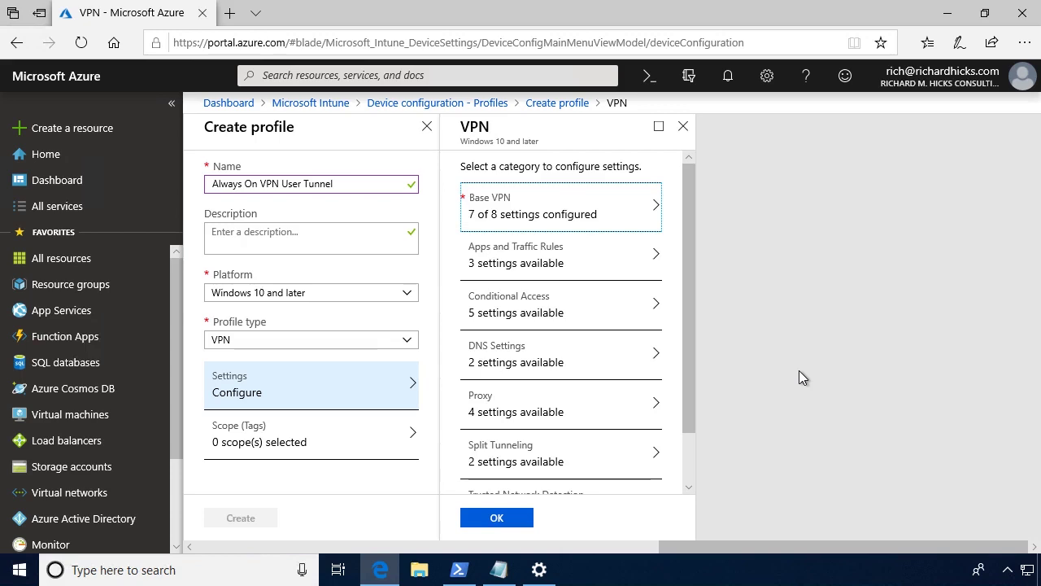
click(490, 260)
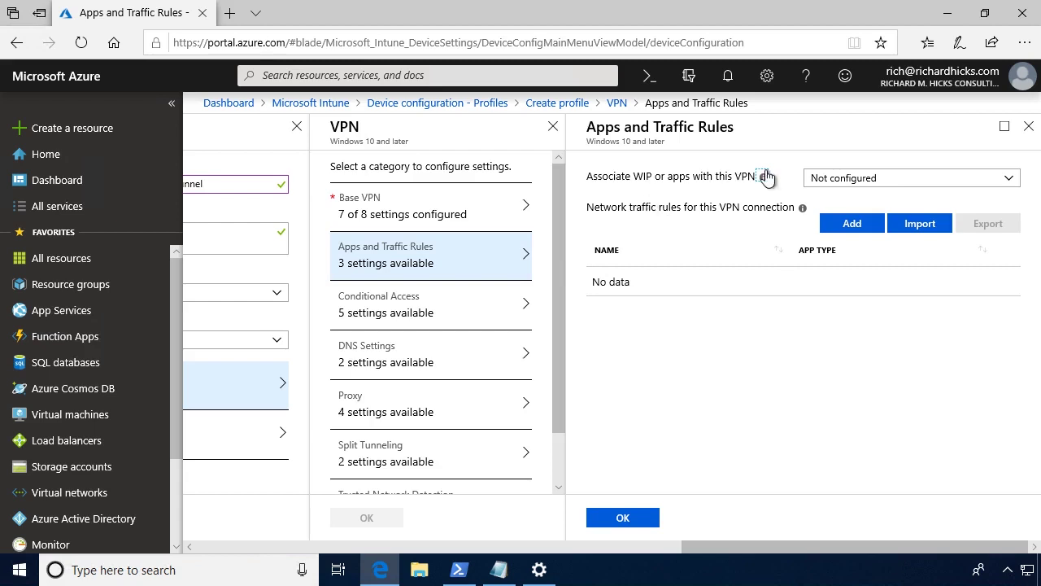
Keep app association Not configured and Conditional Access disabled, then go to DNS Settings.
click(909, 187)
click(894, 197)
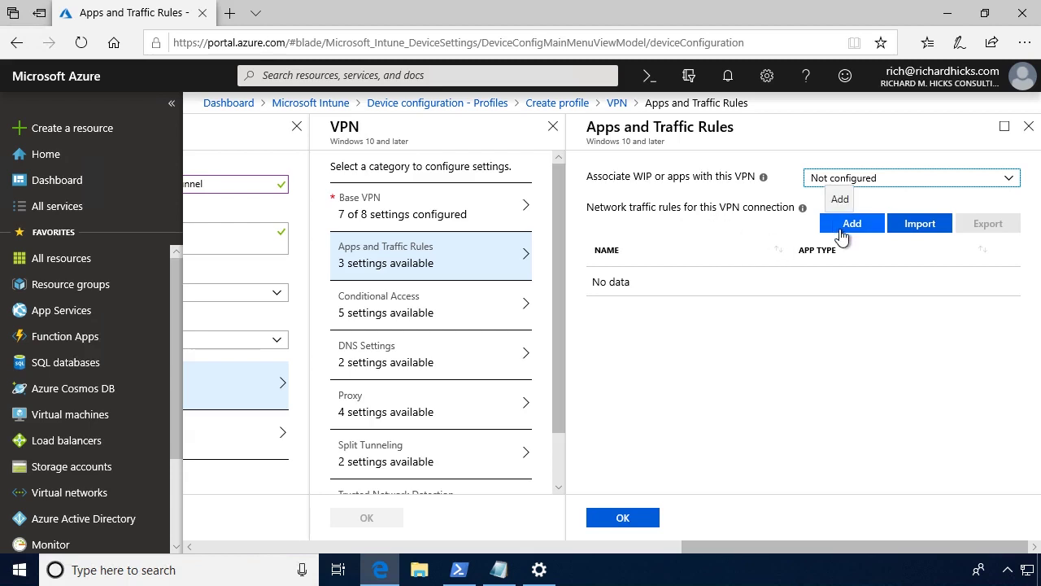
click(392, 313)
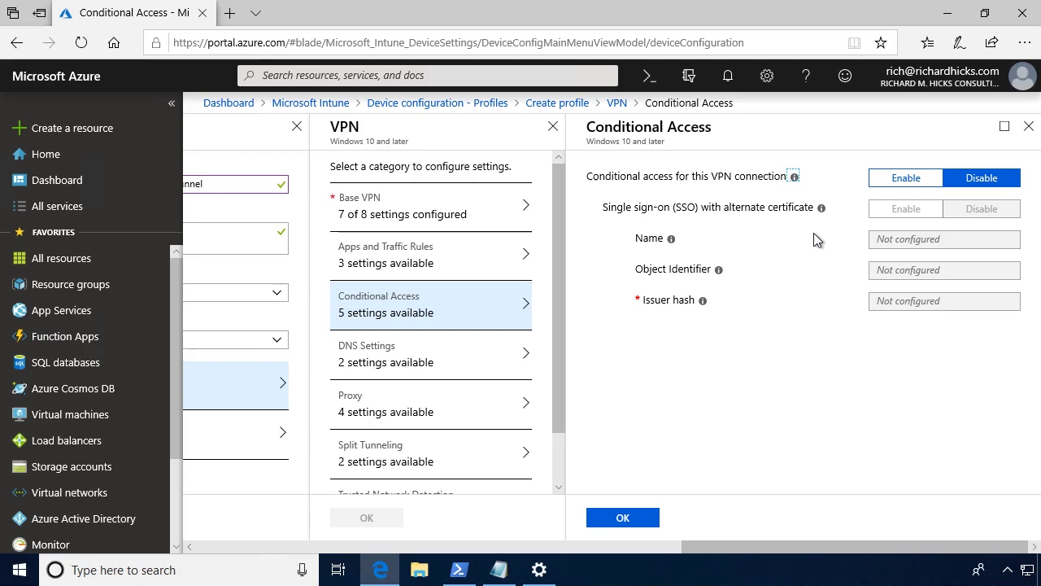
click(417, 362)
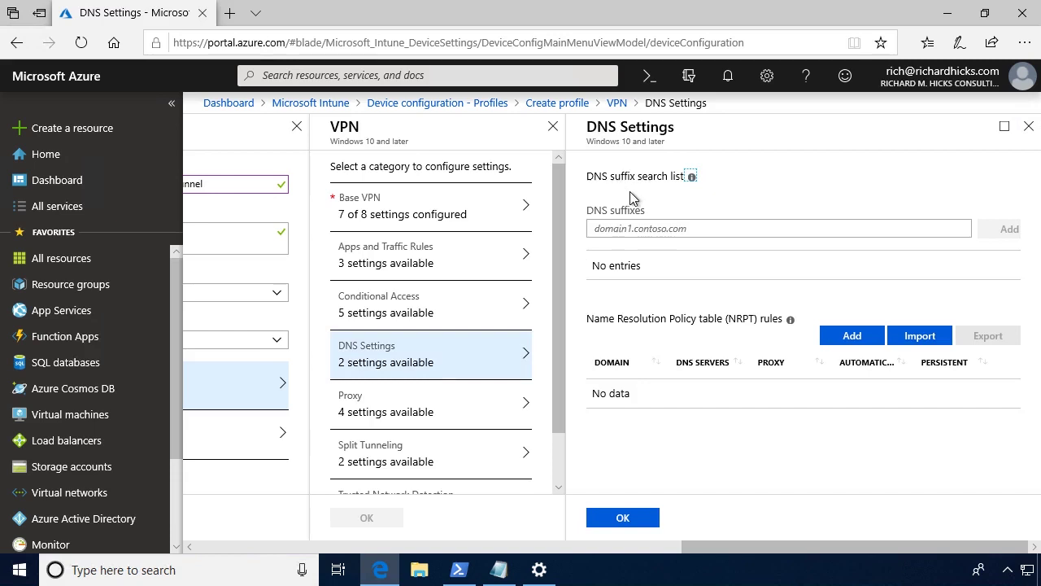
Add lab.richardhicks.net as the VPN's DNS suffix.
click(650, 228)
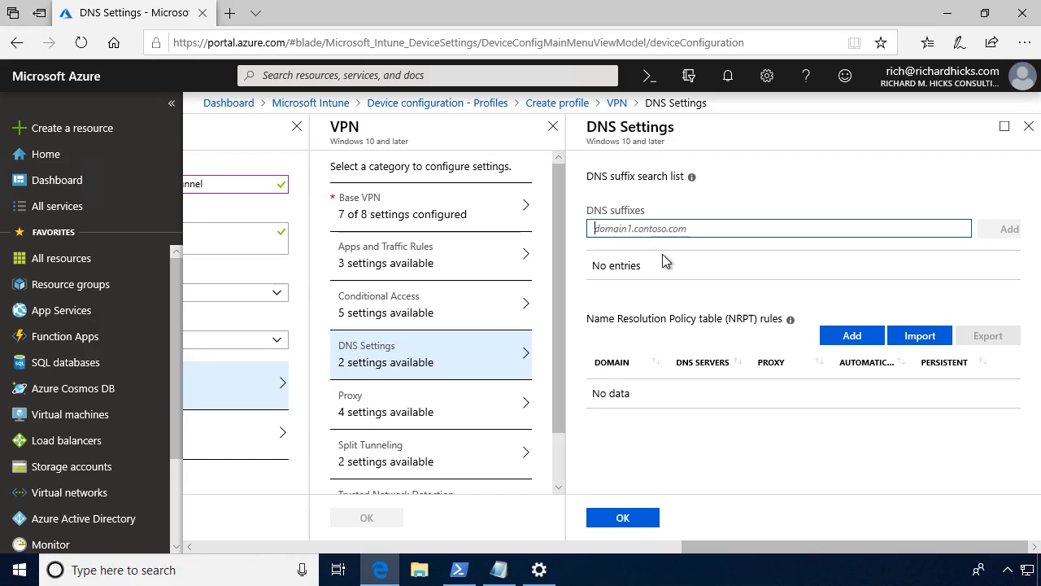
text(lab.richardhicks.net)
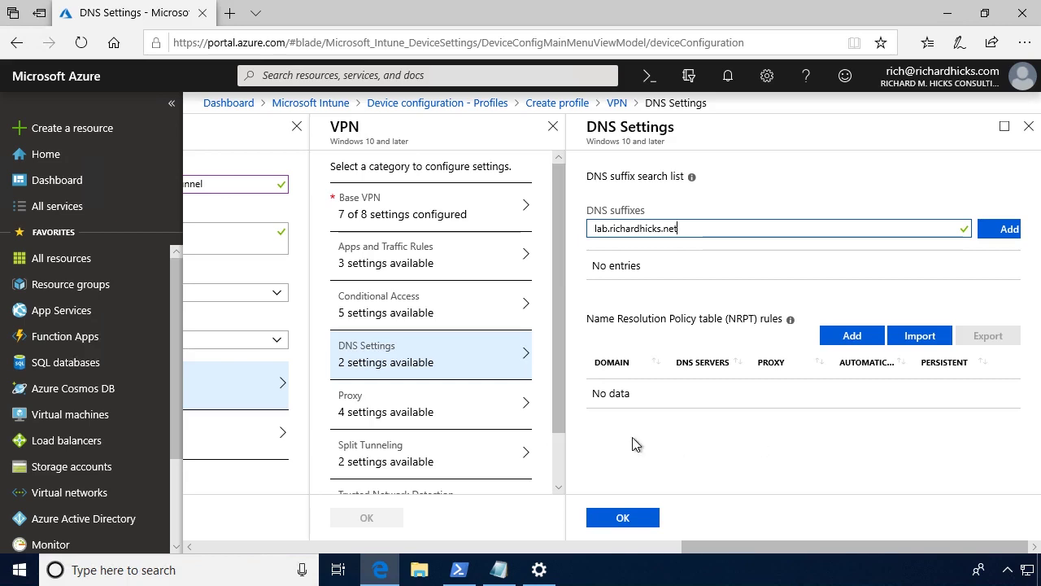
click(431, 413)
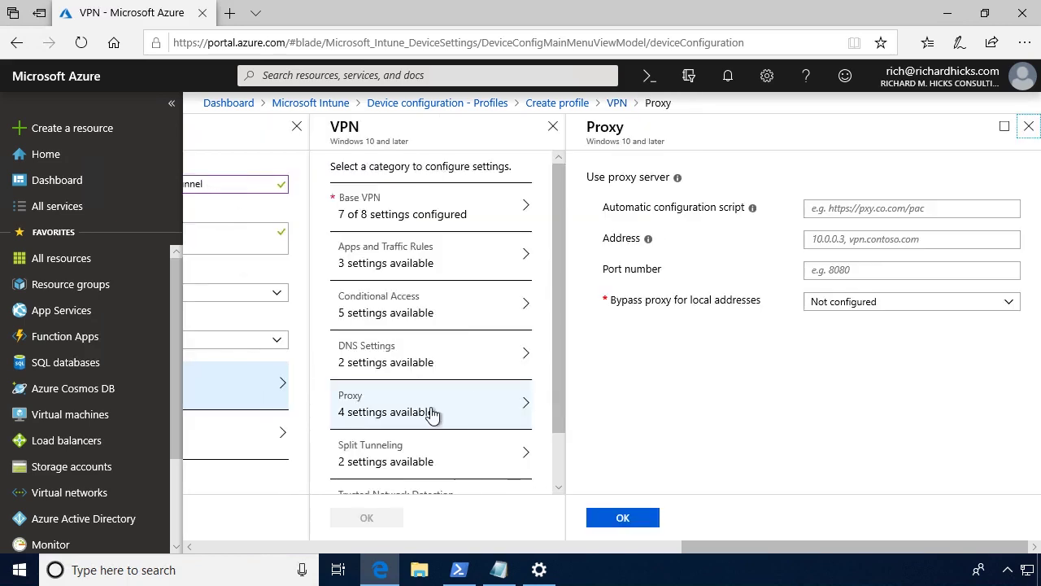
Enable split tunneling with a 172.16.0.0/16 route and save the settings.
click(432, 460)
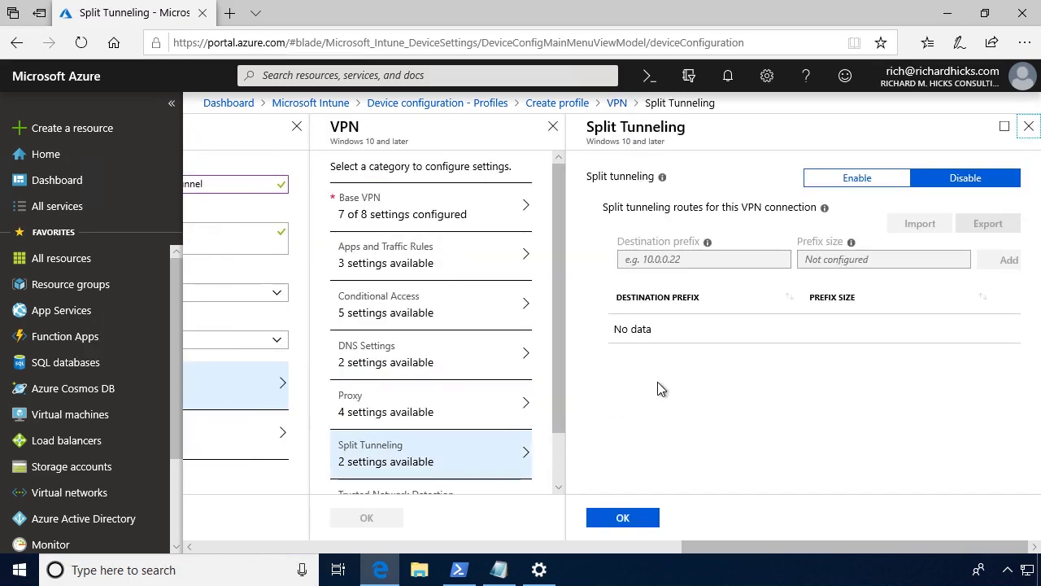
click(876, 182)
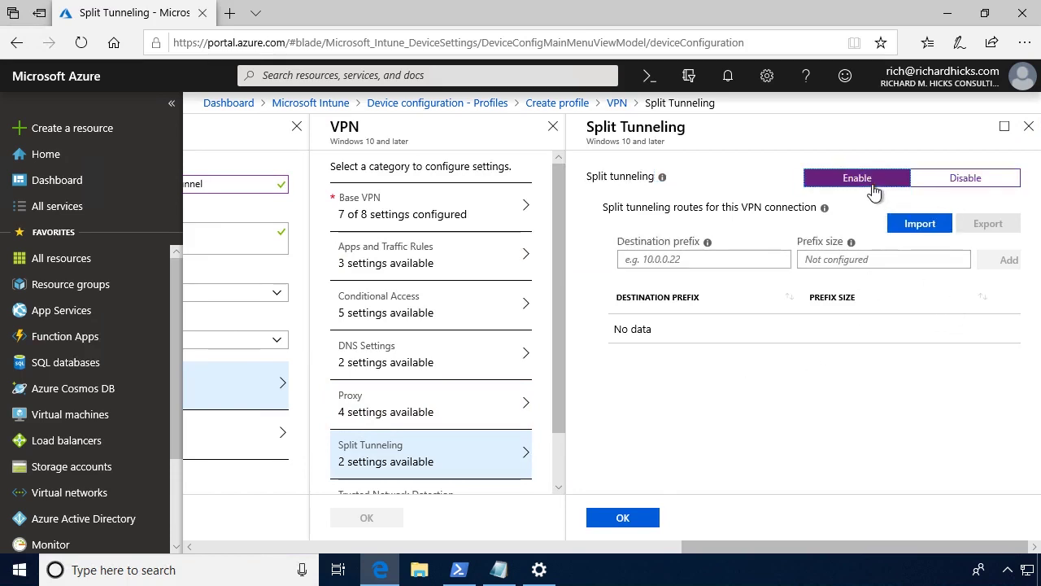
click(675, 260)
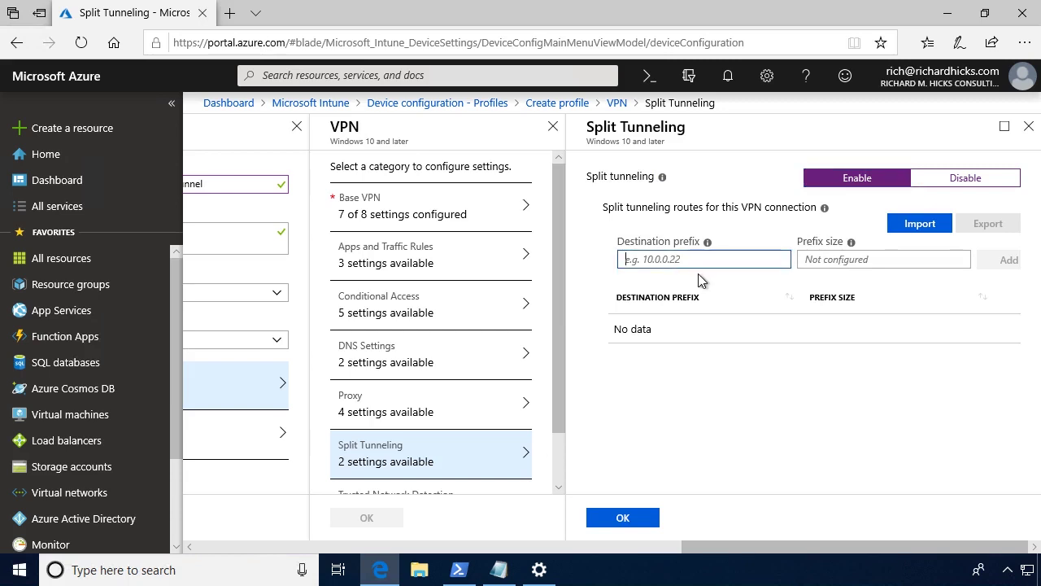
text(172.16.0.0)
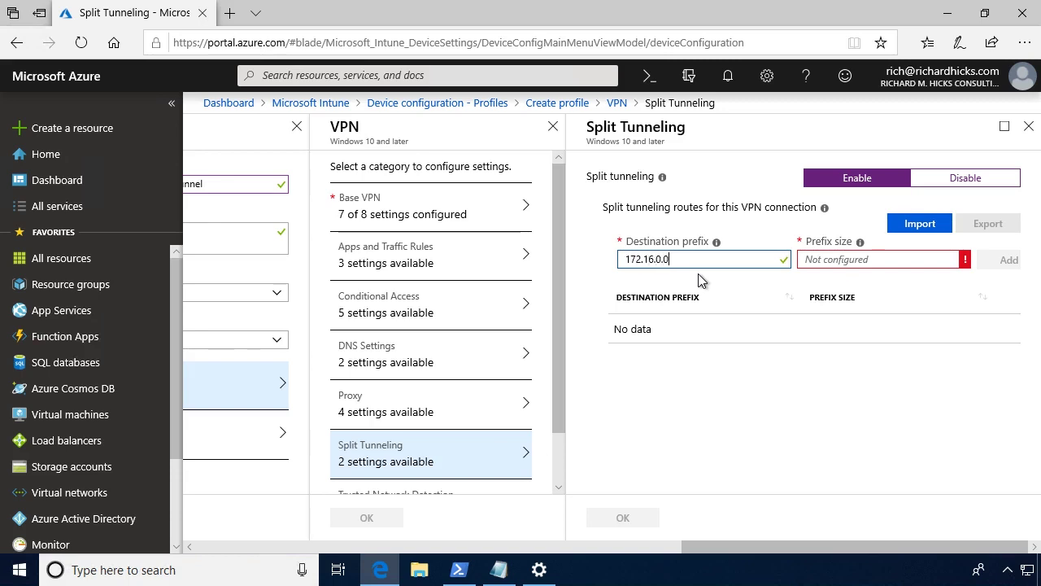
key(Tab)
text(16)
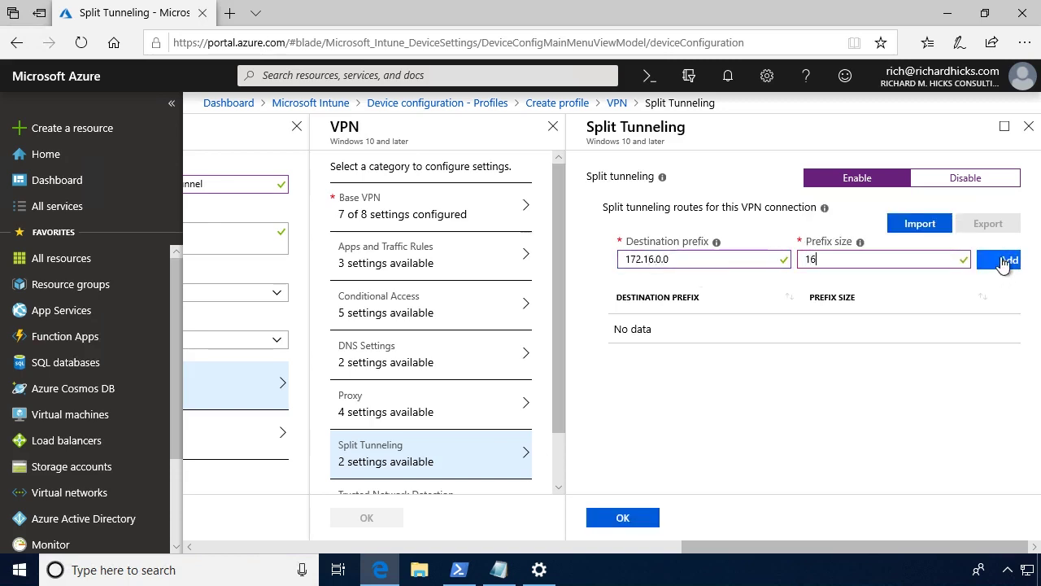
click(1009, 260)
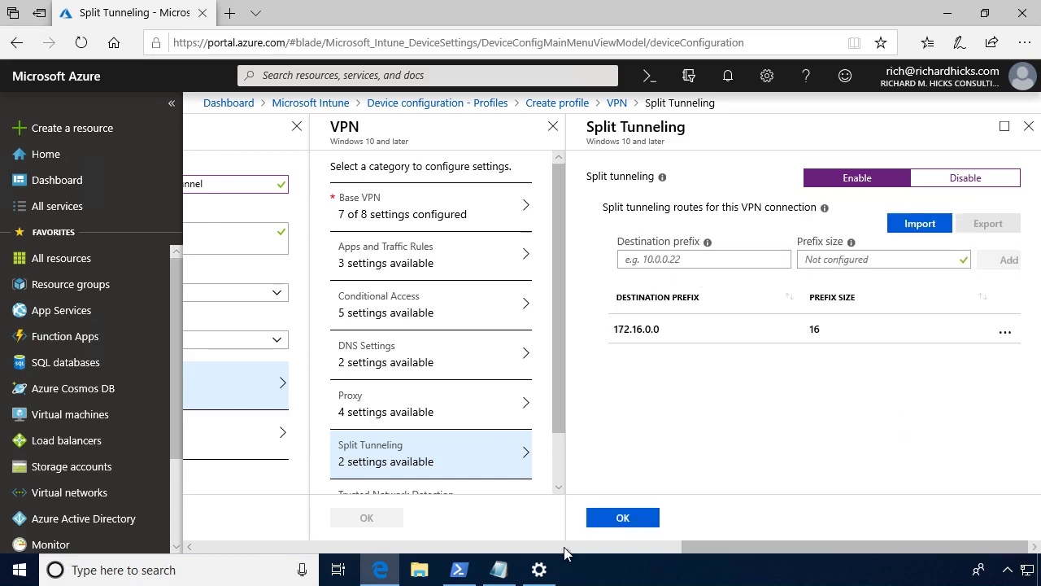
click(624, 519)
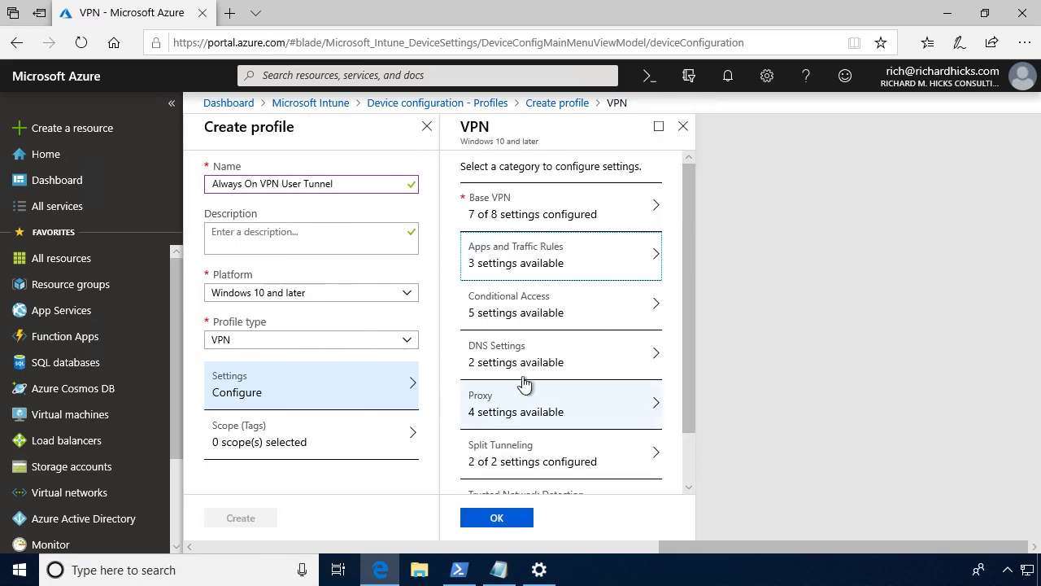
Under Trusted Network Detection, add the lab's DNS suffix to the trusted list and confirm.
scroll(535, 382, down, 1)
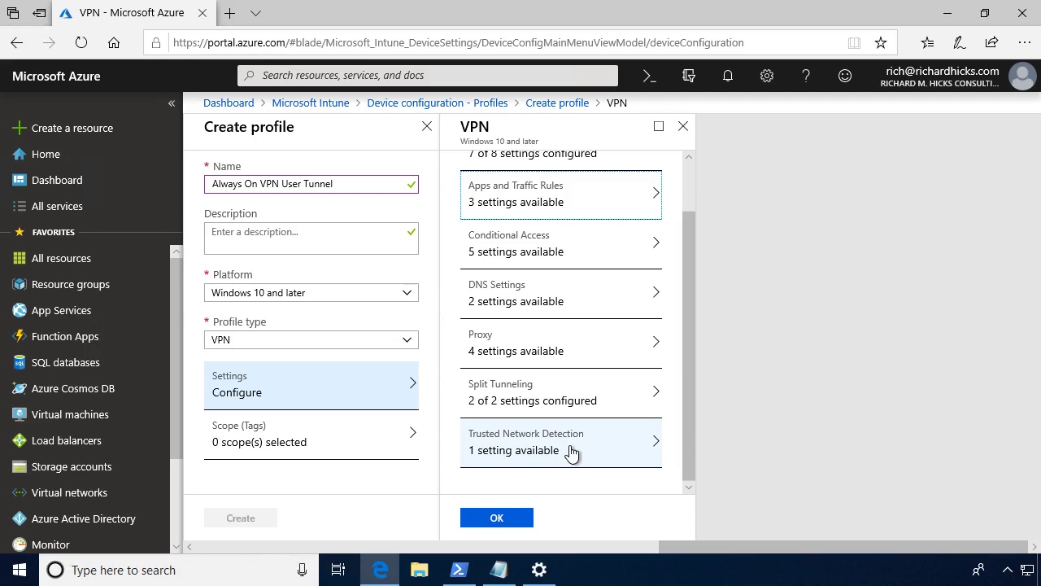
click(571, 453)
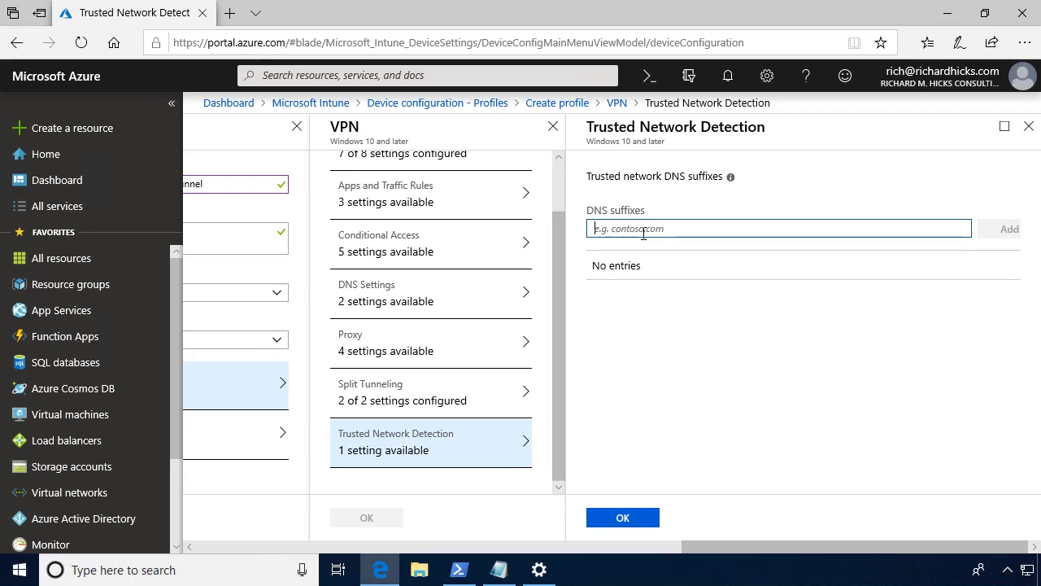
text(lab.richardhicks.net)
click(1008, 228)
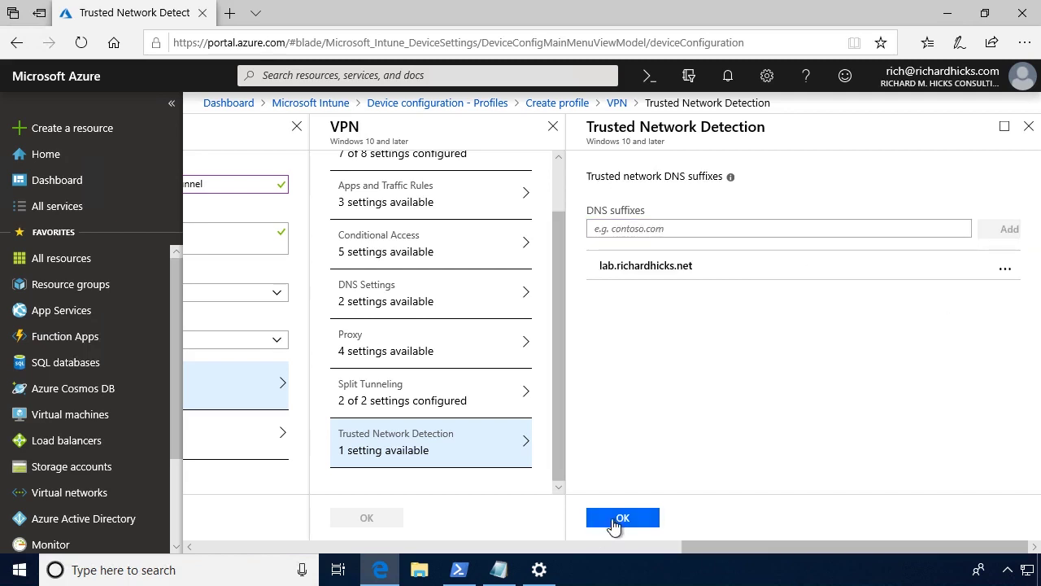
click(616, 521)
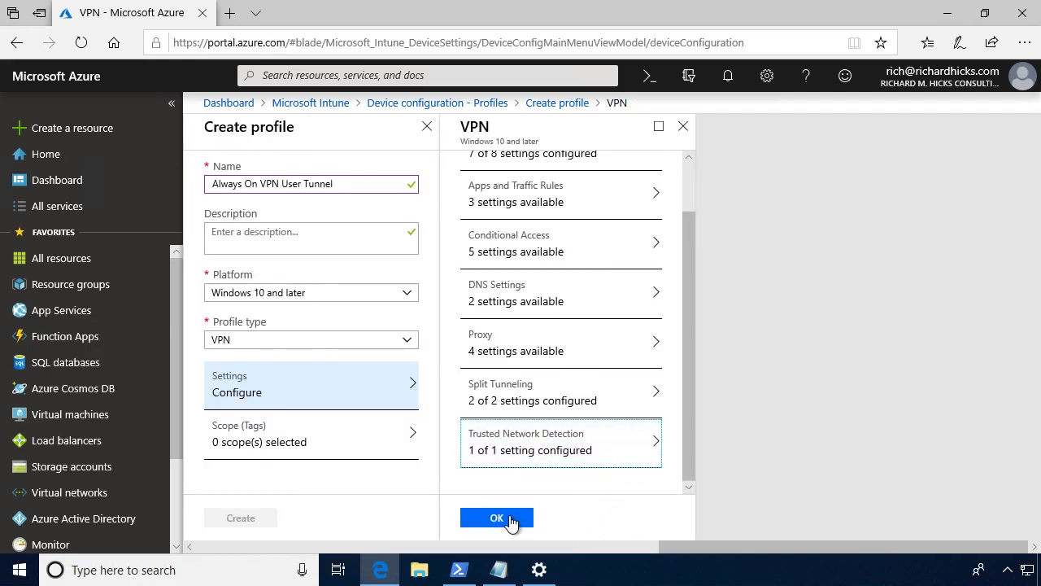
Create the Always On VPN User Tunnel profile and pick Lab Windows 10 Computers as an included group.
click(509, 518)
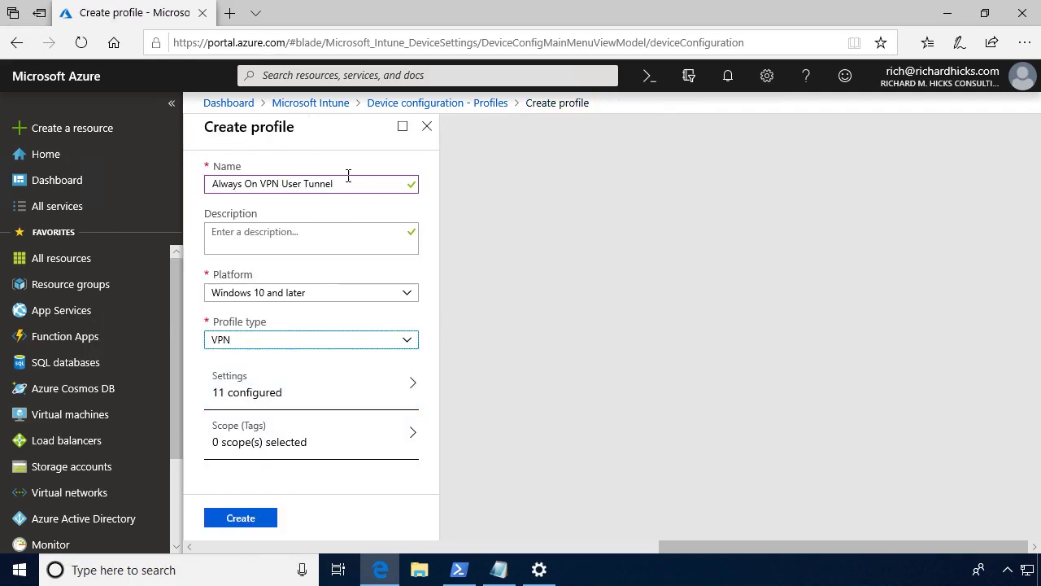
click(255, 520)
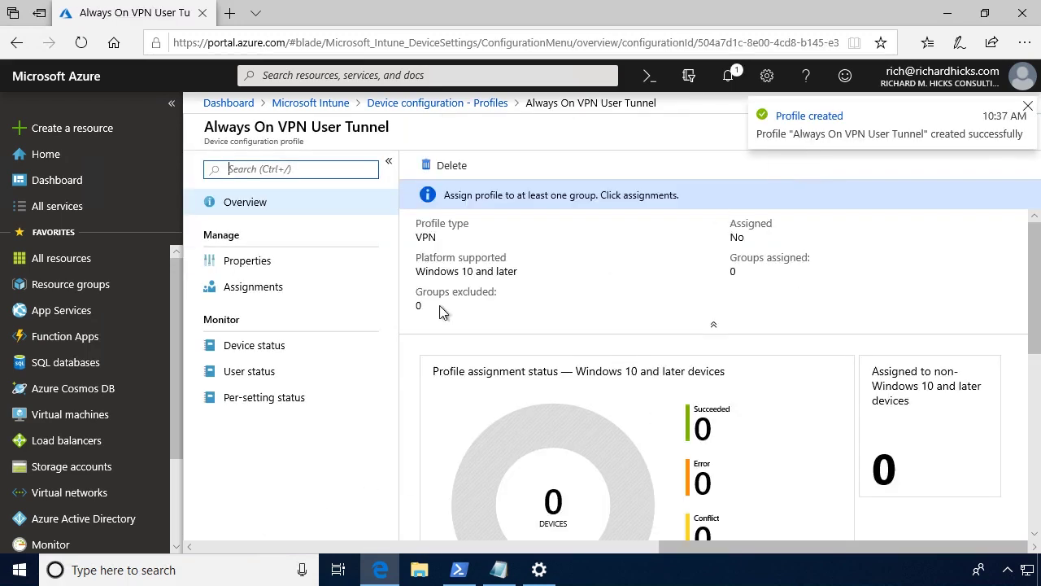
click(258, 290)
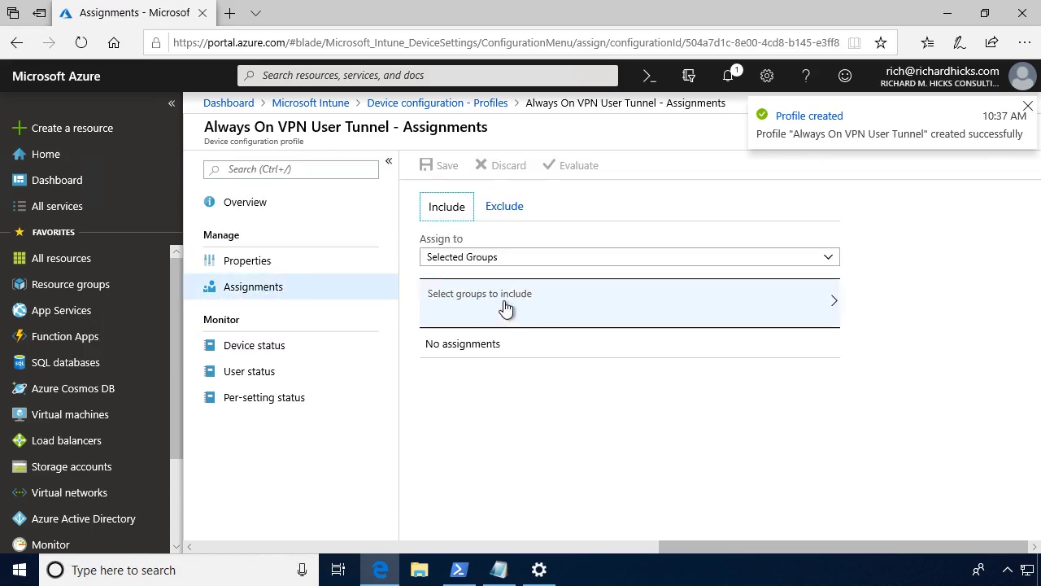
click(505, 308)
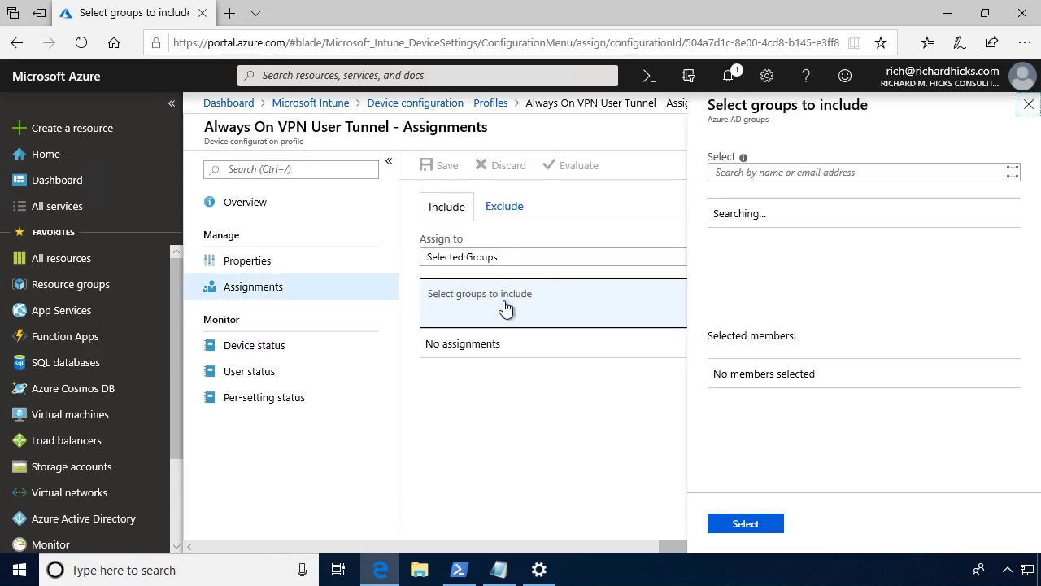
click(827, 262)
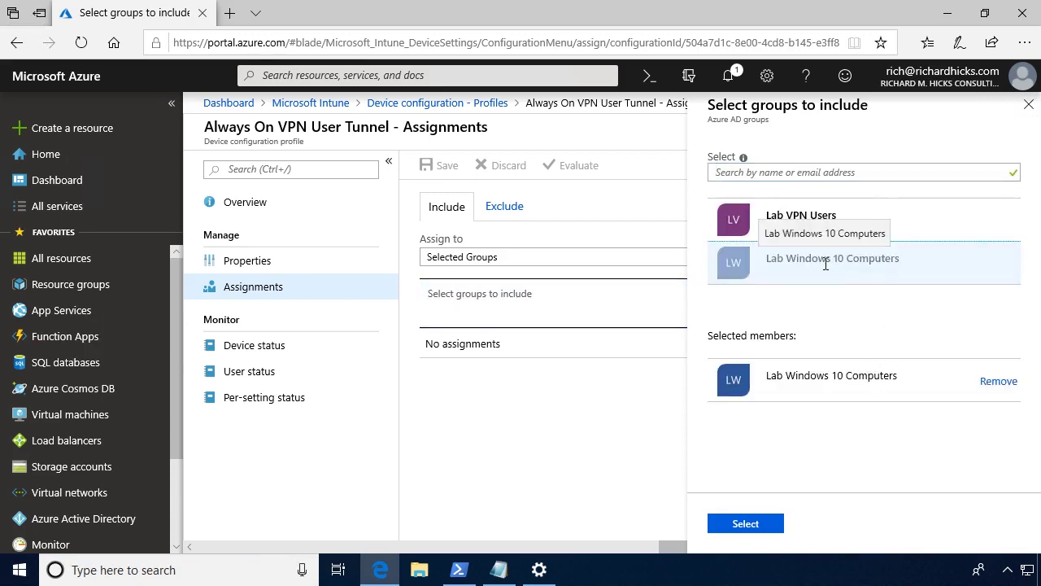
Save the Lab Windows 10 Computers assignment, then bring up ProfileXML.xml in Notepad.
click(745, 524)
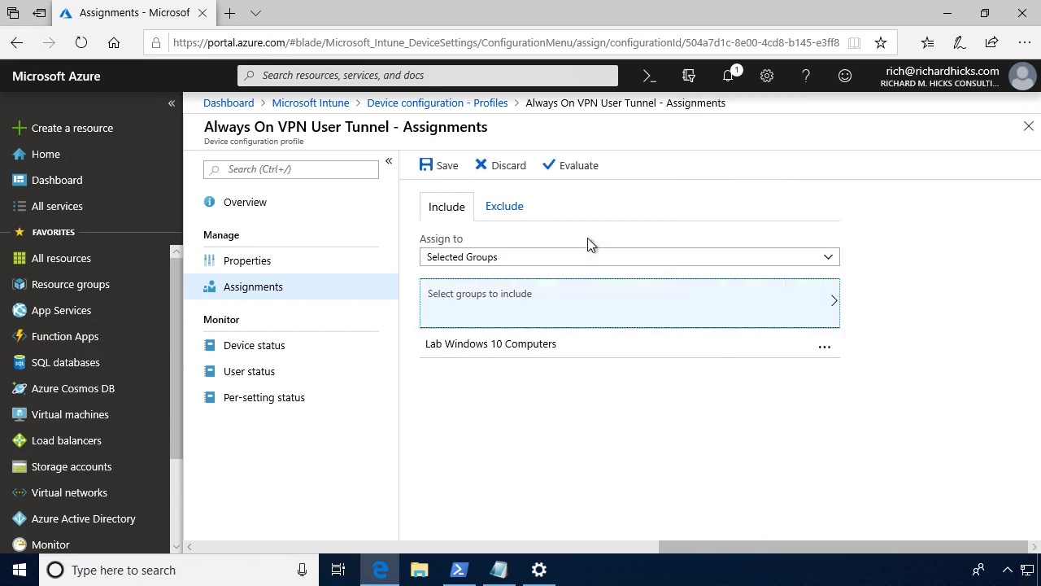
click(424, 167)
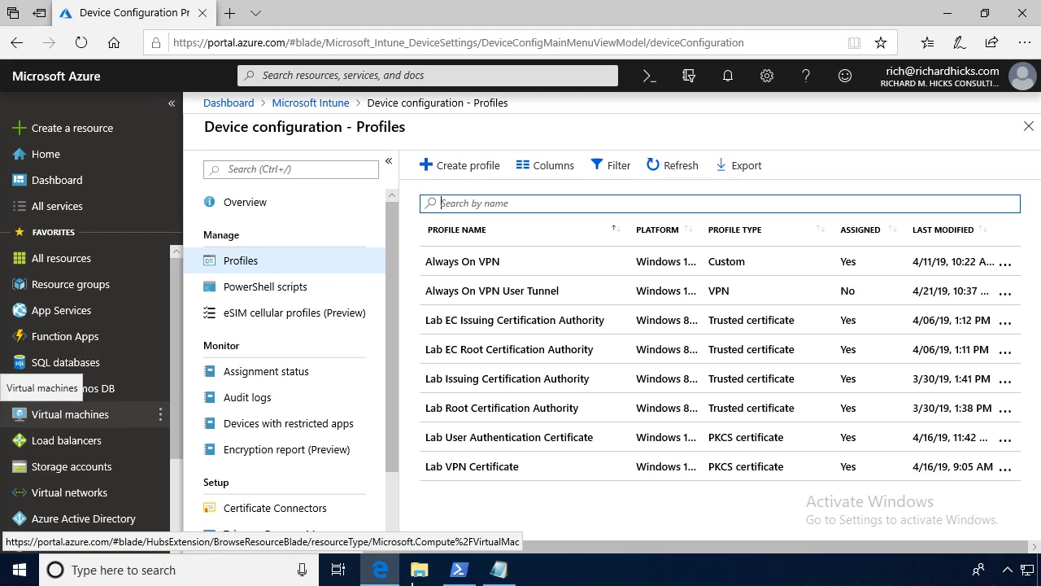
click(500, 570)
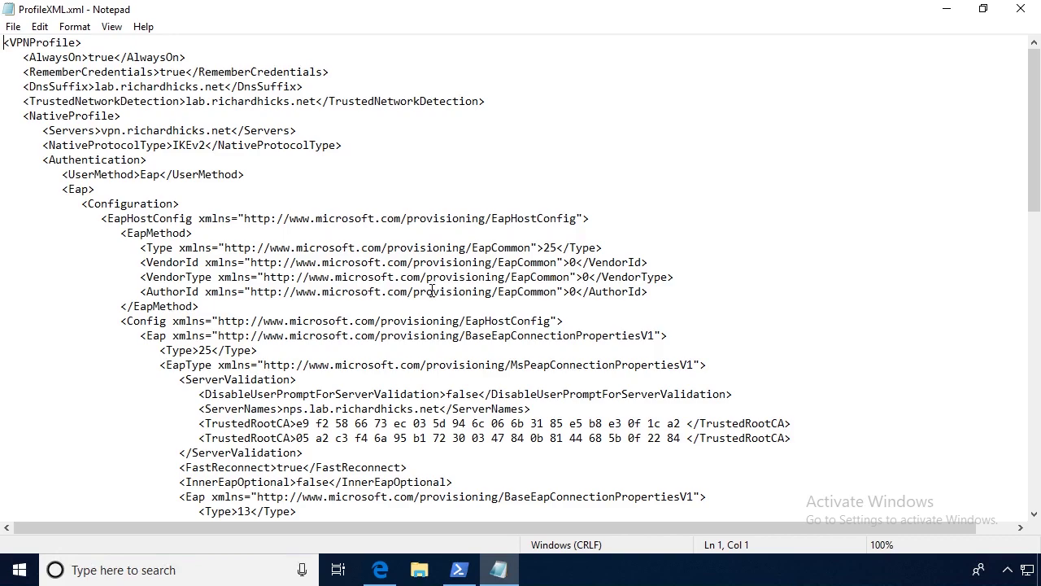
Read ProfileXML.xml down to its Route entries, then minimize Notepad.
scroll(414, 281, down, 12)
scroll(413, 280, down, 8)
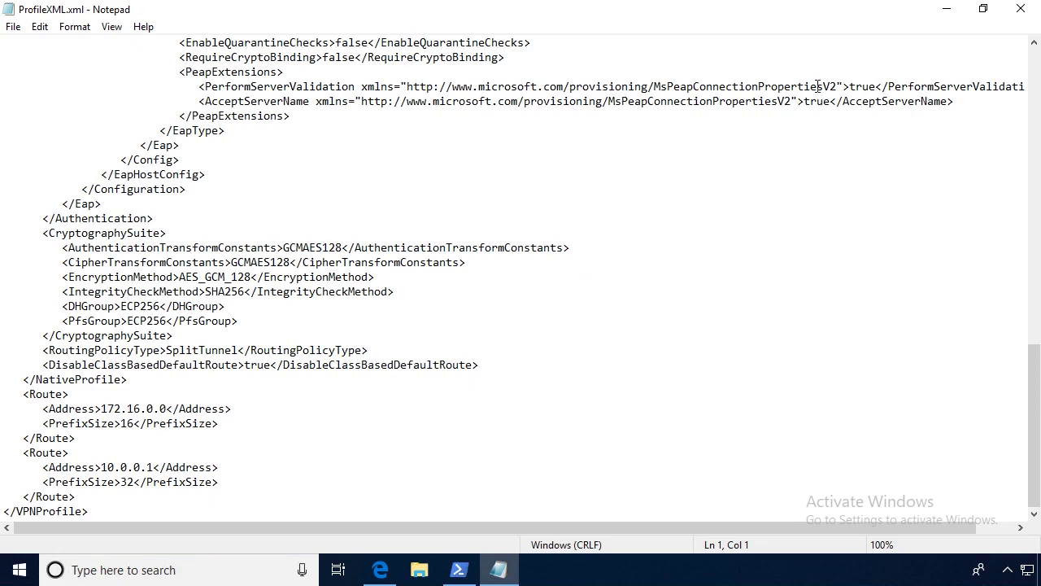
click(946, 9)
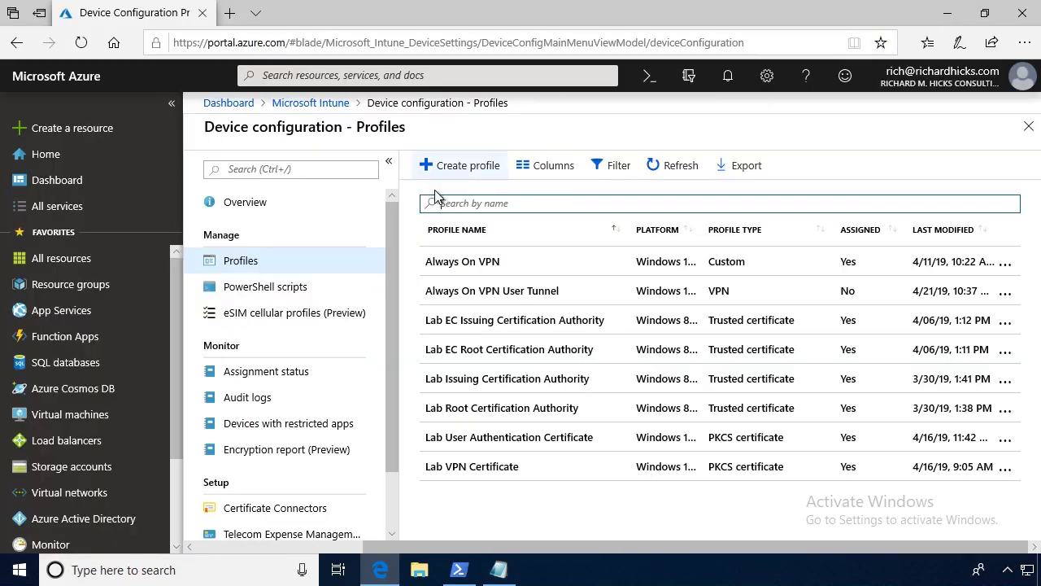
Start a new configuration profile named 'Always On VPN User Custom'.
click(455, 169)
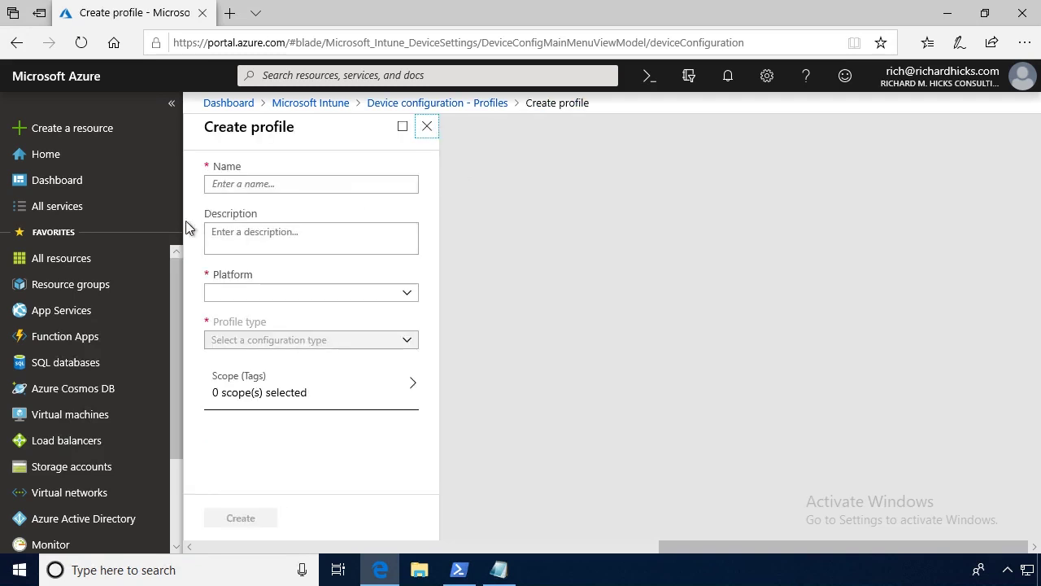
click(226, 185)
text(Always On VPN User Custom)
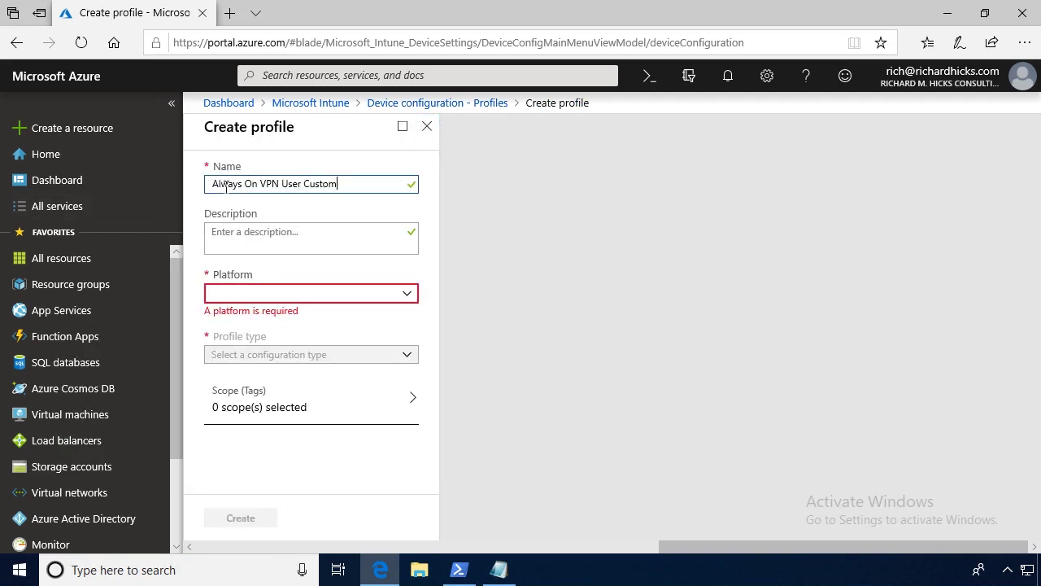
click(302, 238)
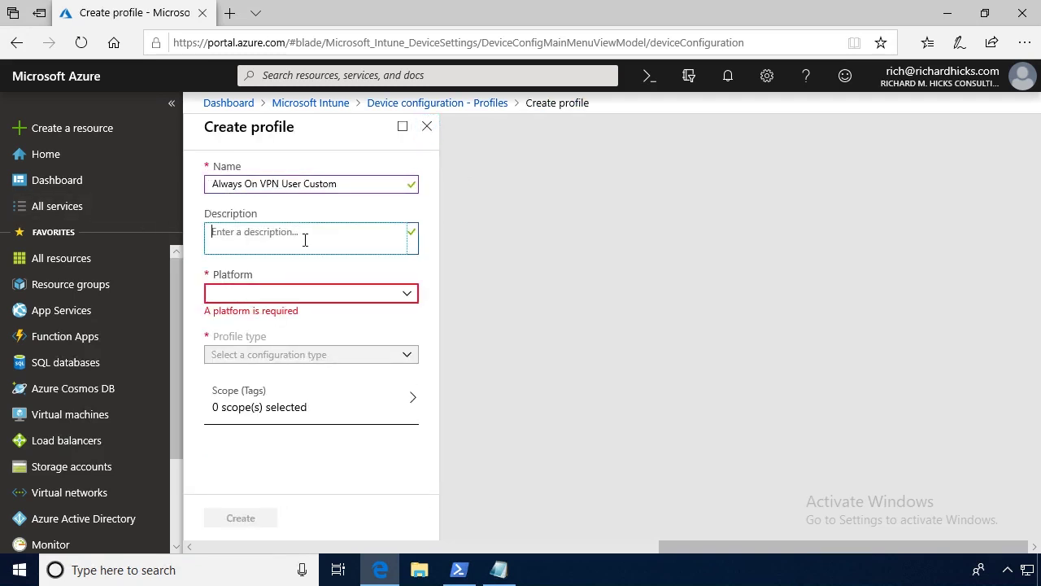
Set platform to Windows 10 and later and profile type to Custom, then open its settings.
click(277, 298)
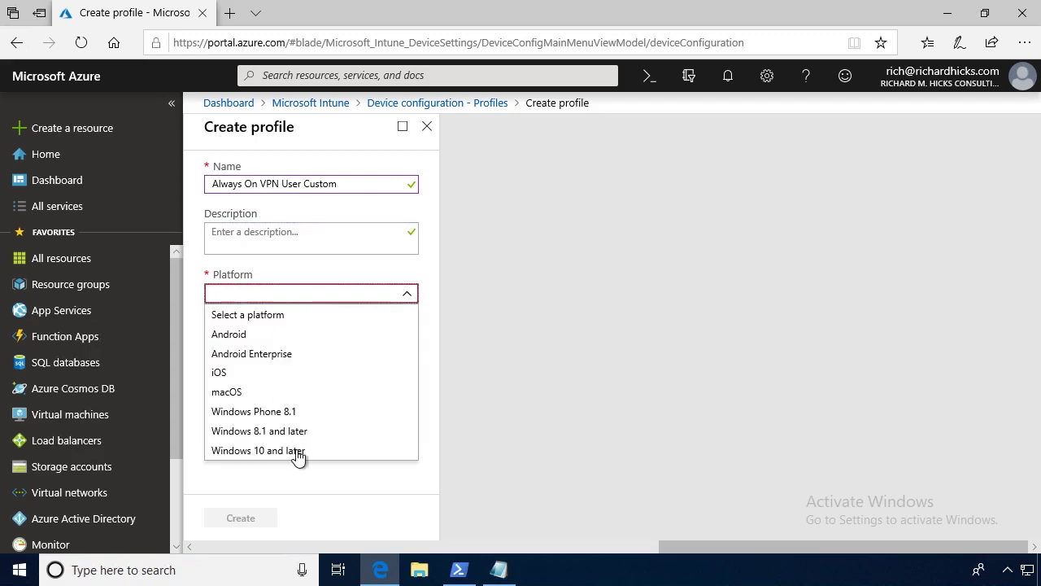
click(298, 451)
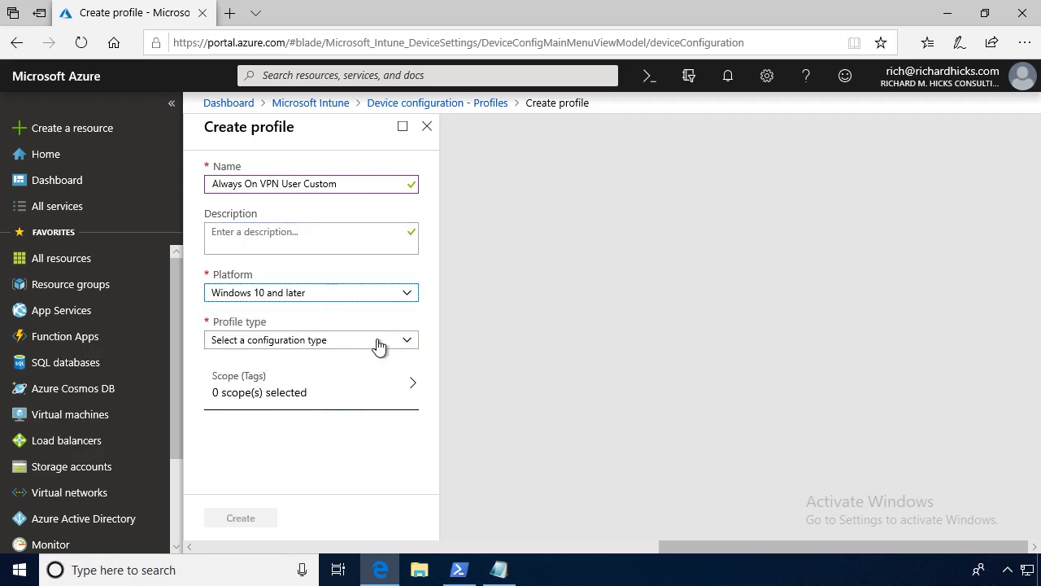
click(378, 343)
scroll(248, 297, down, 3)
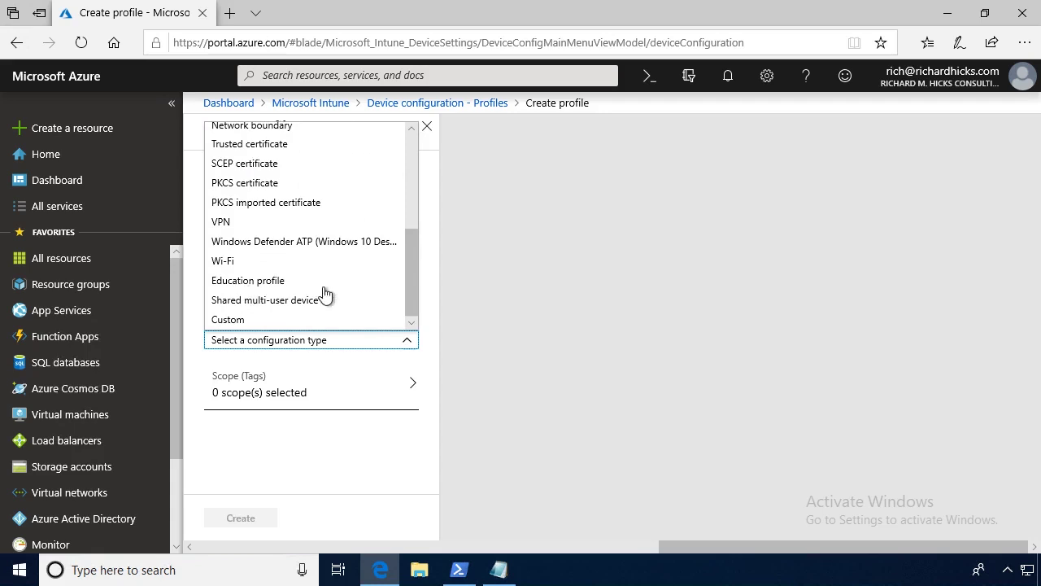
click(227, 321)
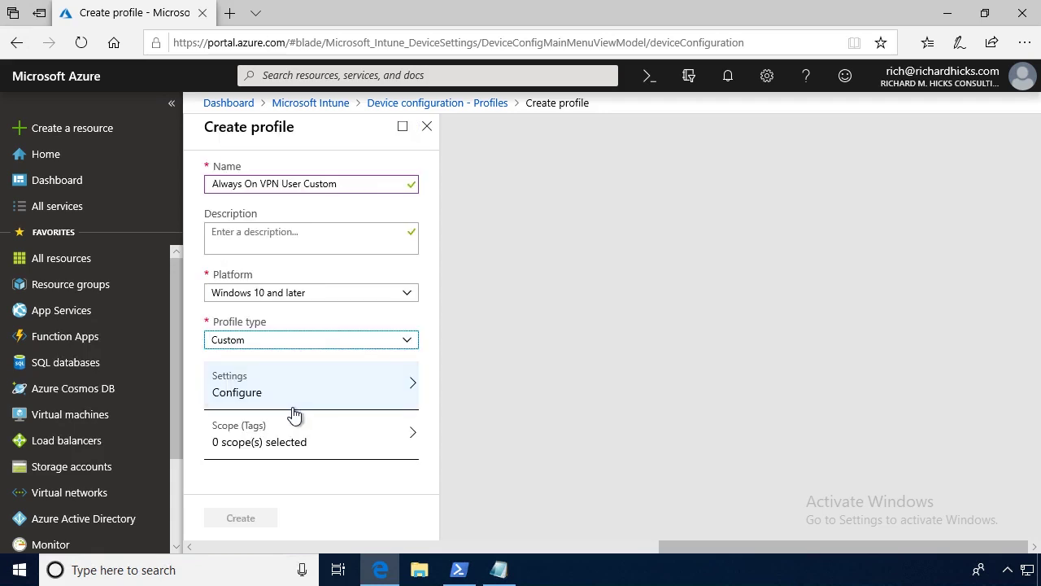
click(294, 397)
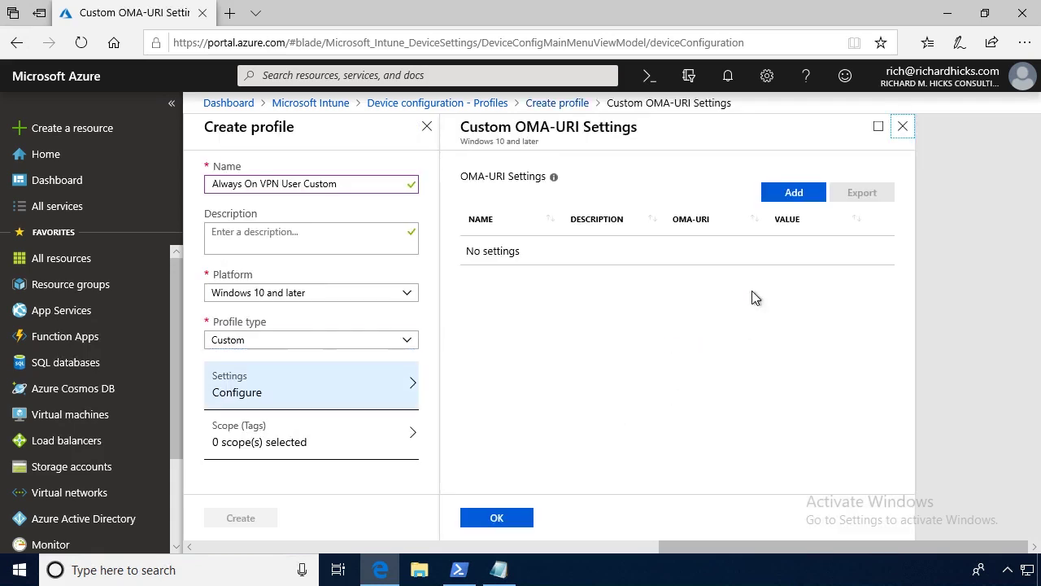
Add an OMA-URI row named 'Always On VPN User Custom' with the VPNv2 user path.
click(795, 193)
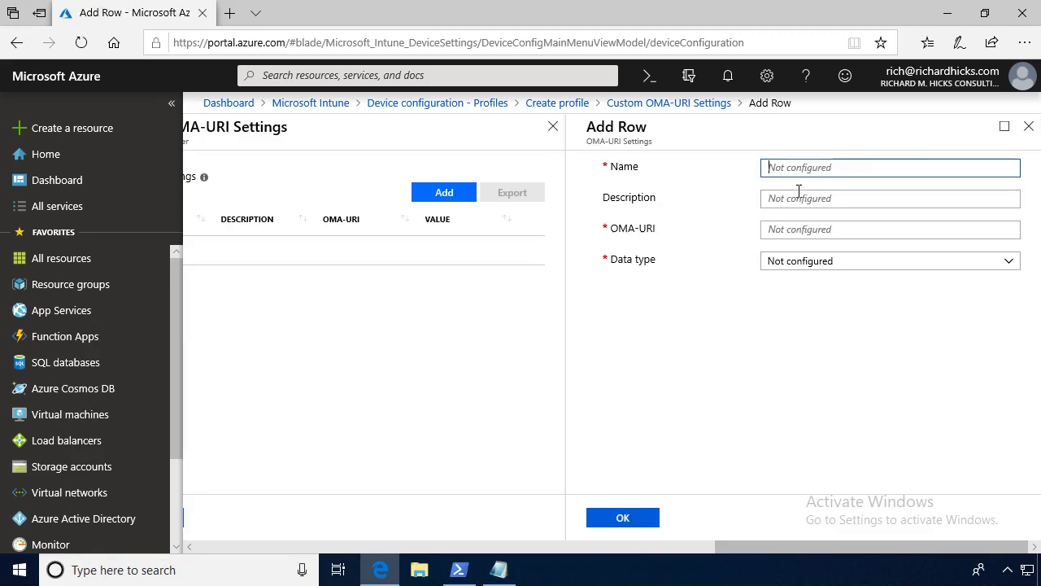
text(Always On VPN User Custom)
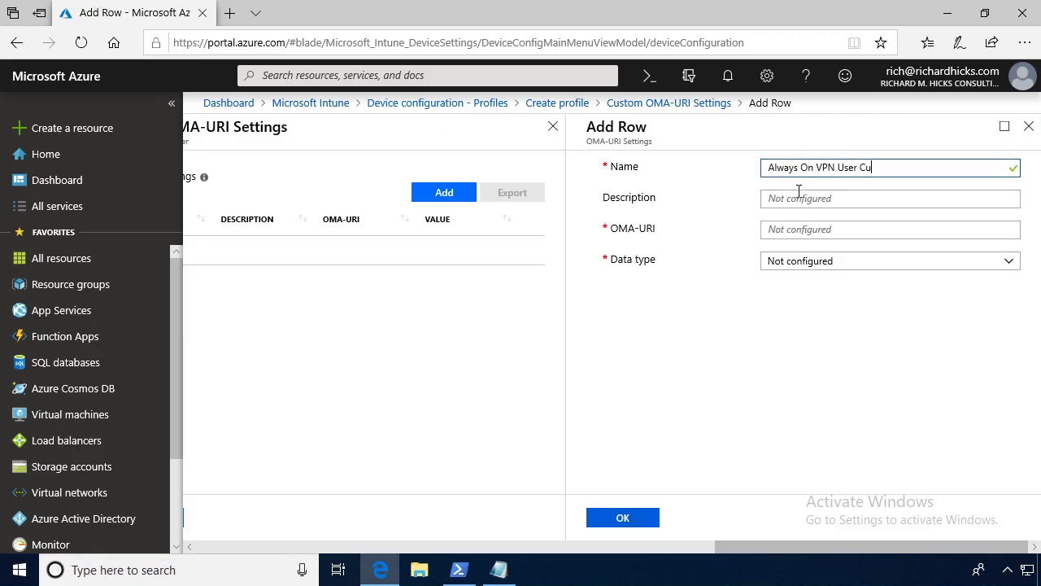
click(824, 198)
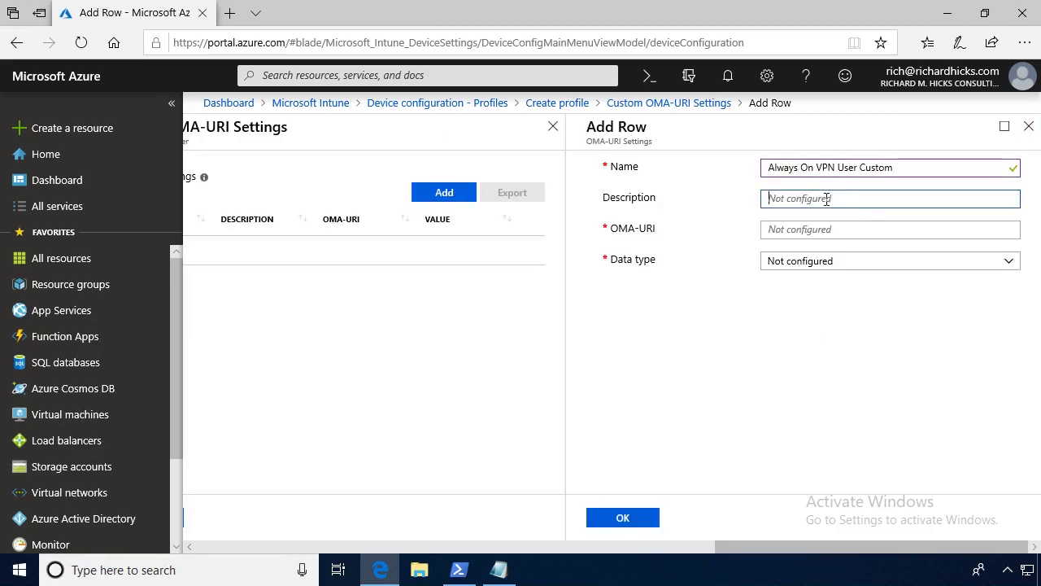
click(841, 230)
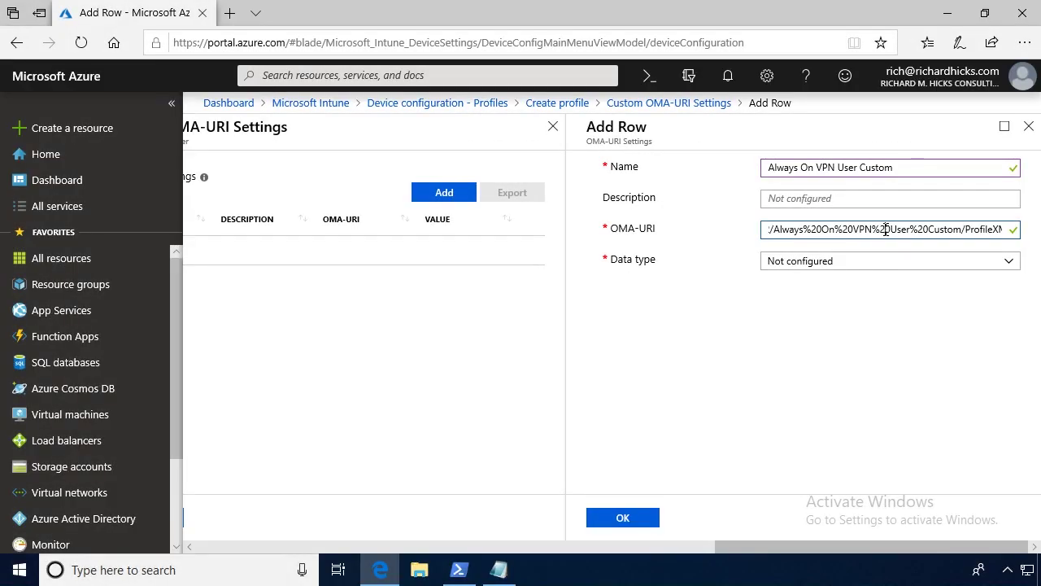
key(Home)
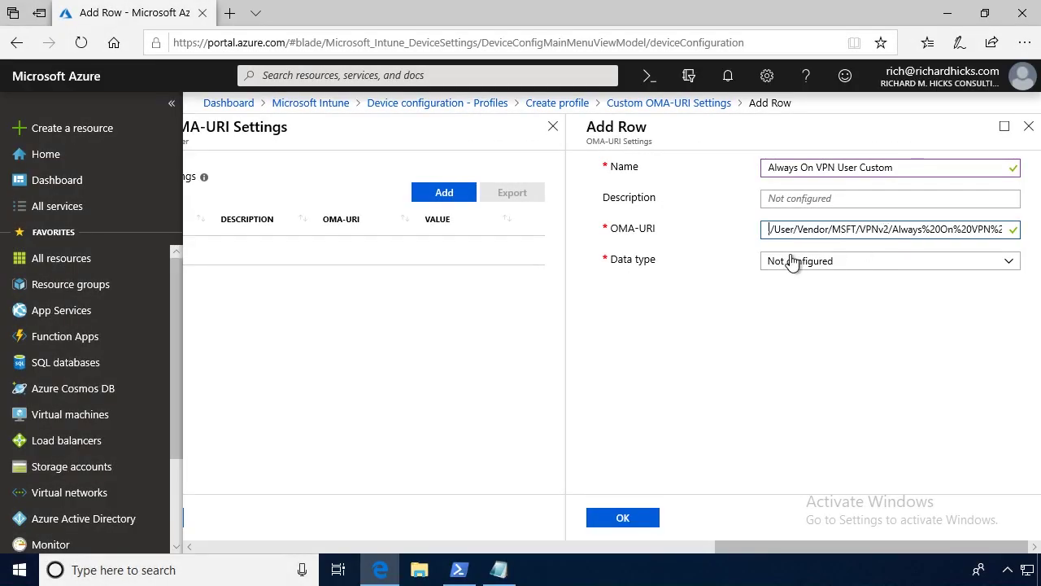
Set the row's data type to String (XML file), upload Desktop\ProfileXML.xml, and save it.
click(876, 266)
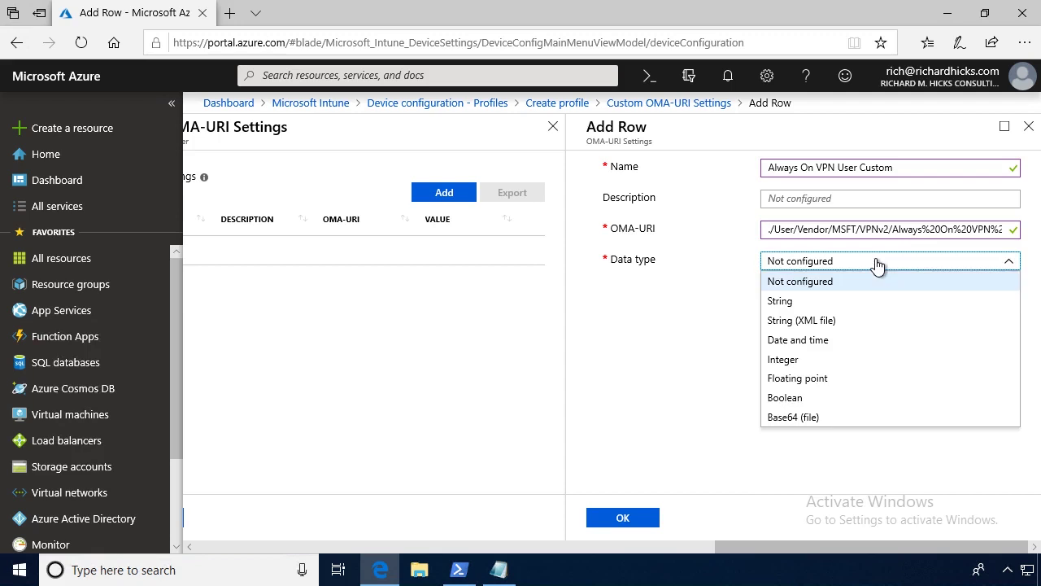
click(826, 322)
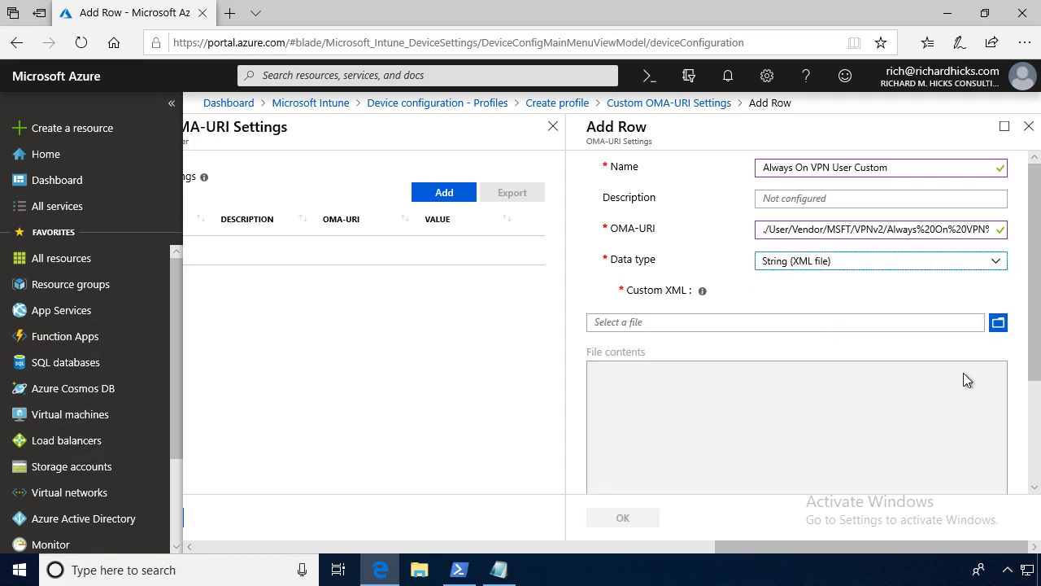
click(998, 324)
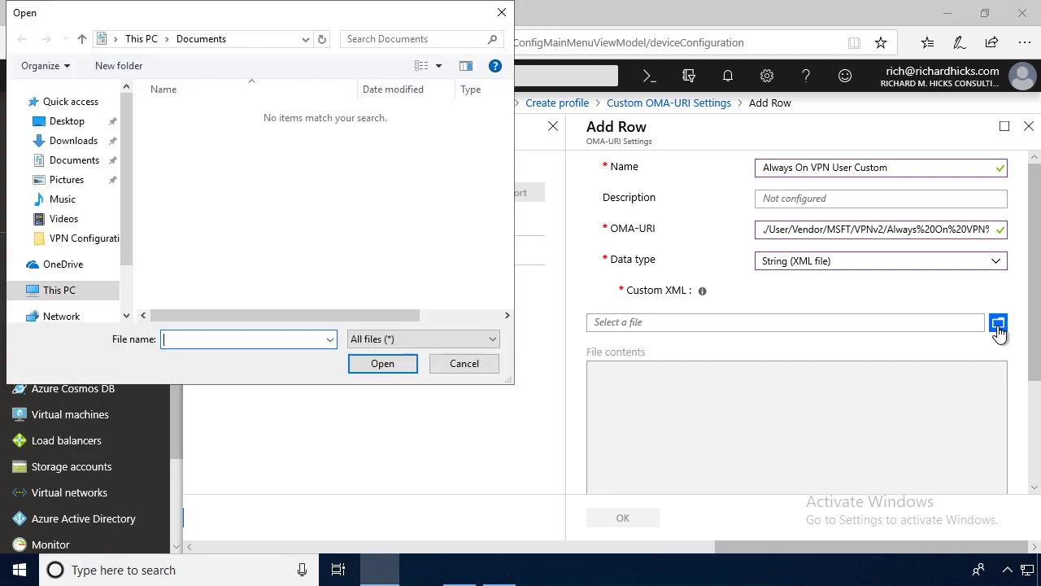
click(69, 129)
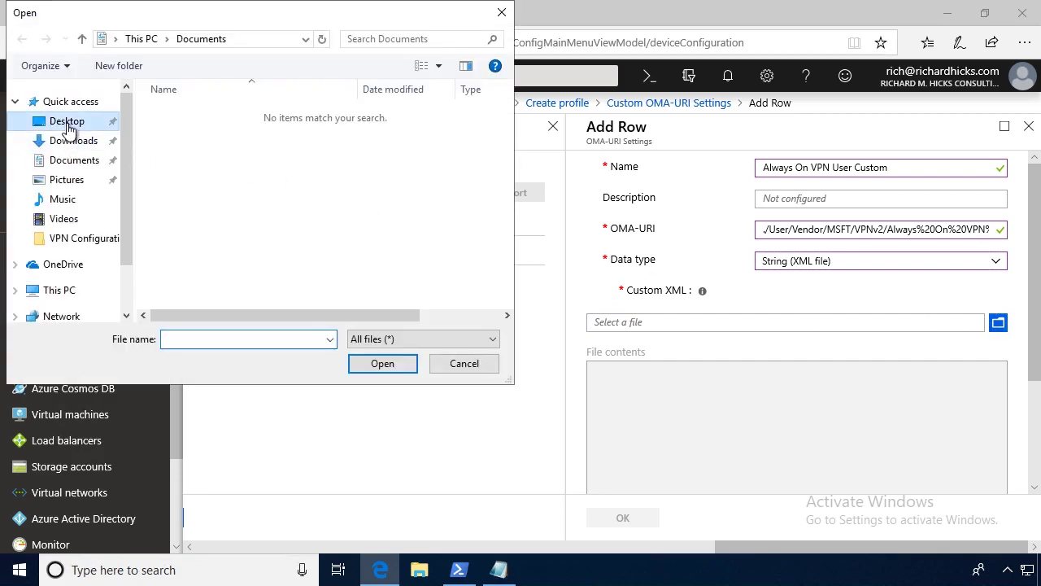
click(204, 148)
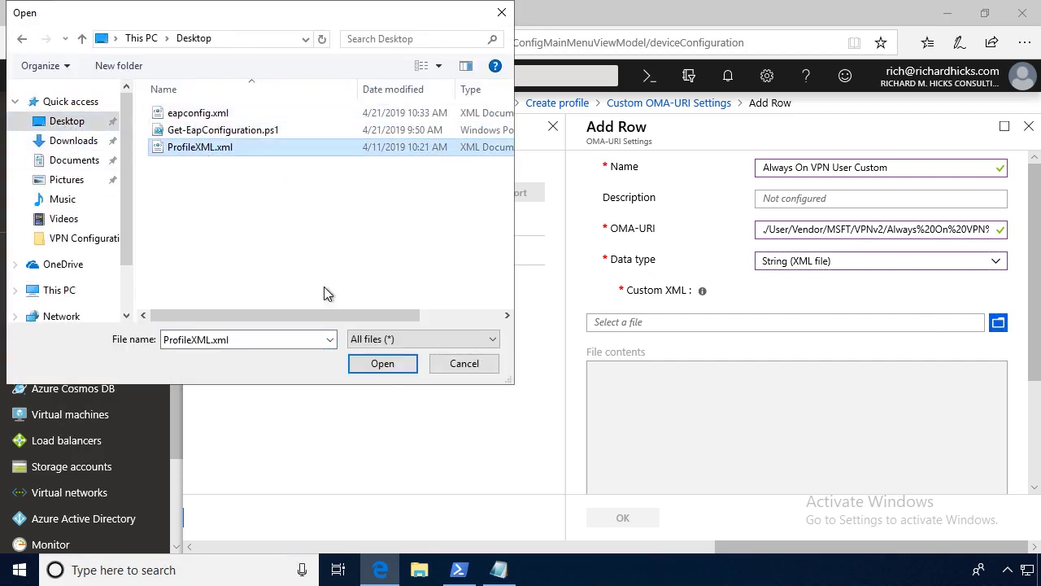
click(376, 365)
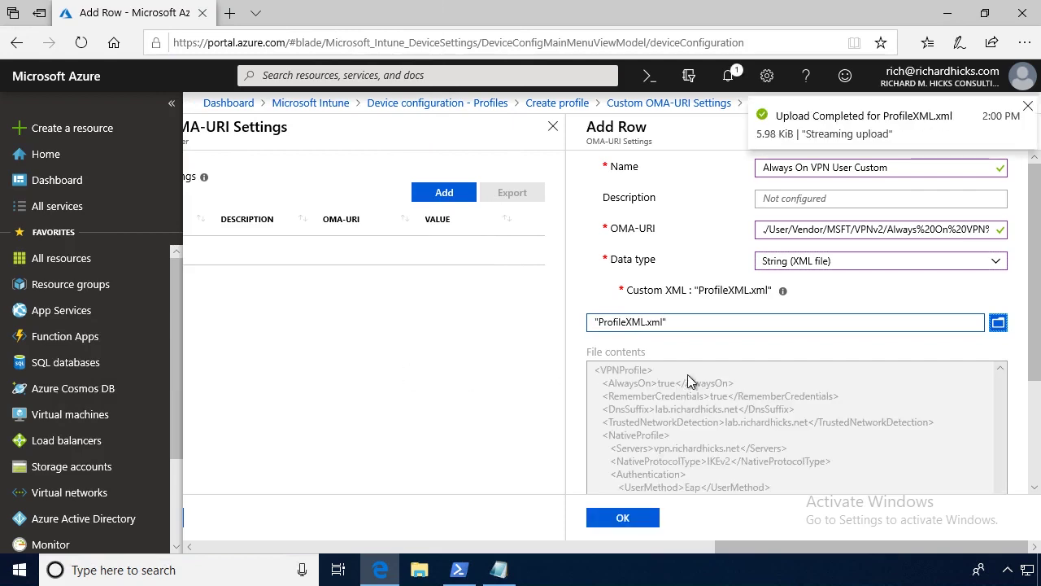
click(643, 519)
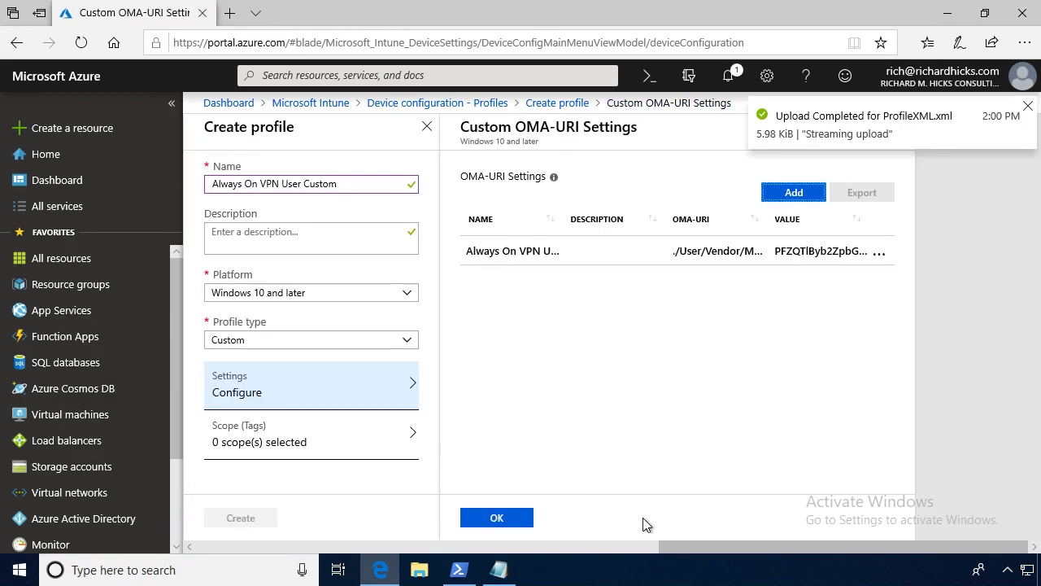
Create the custom profile, then include Lab Windows 10 Computers in its assignments and save.
click(514, 516)
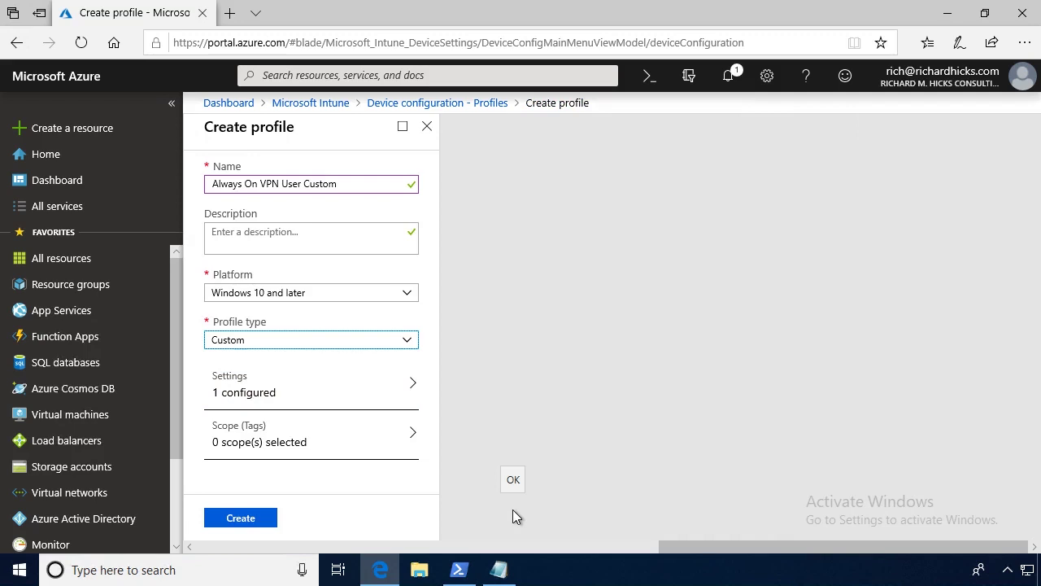
click(242, 520)
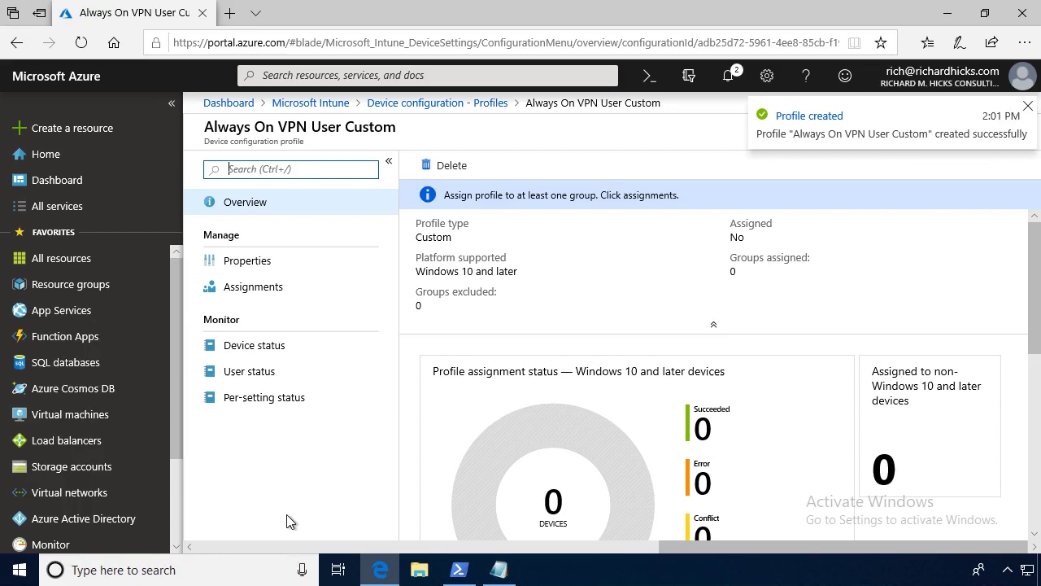
click(309, 296)
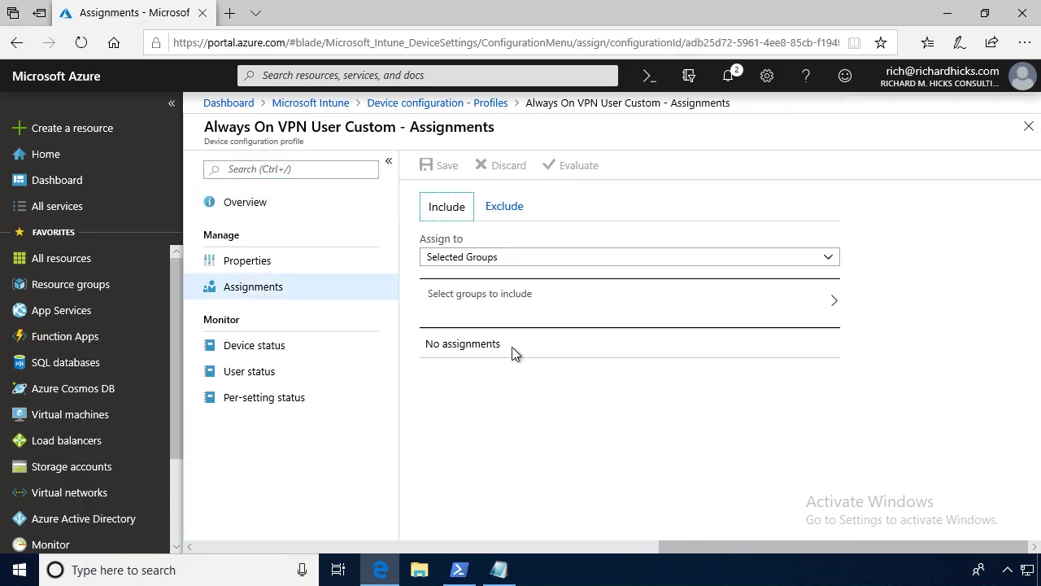
click(515, 309)
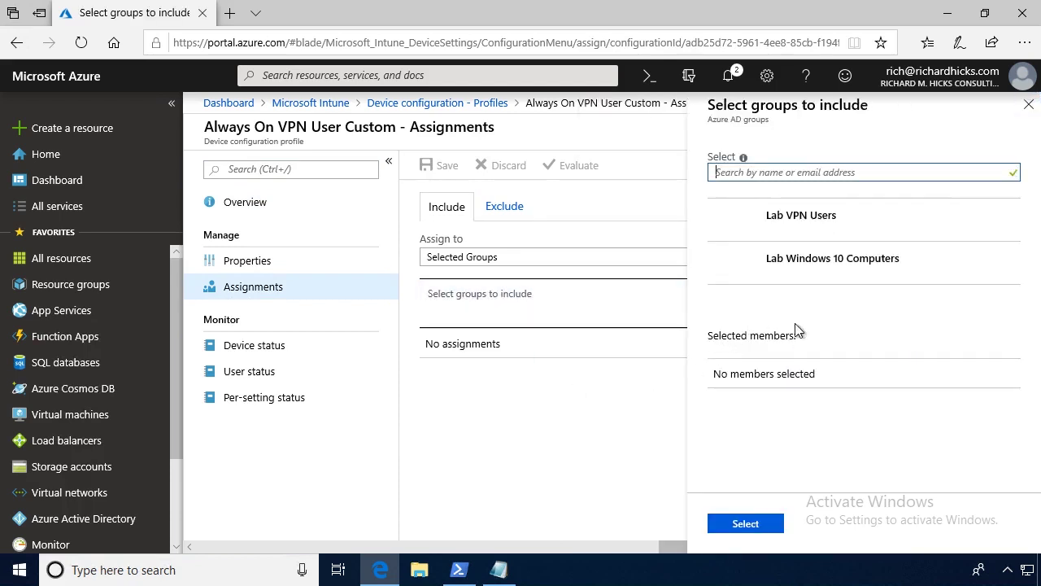
click(822, 269)
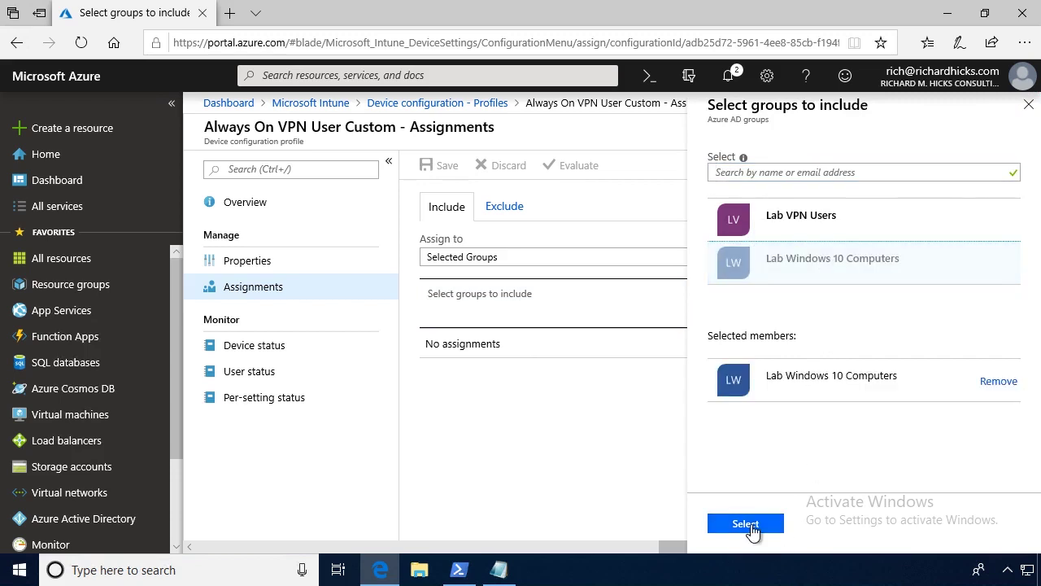
click(745, 525)
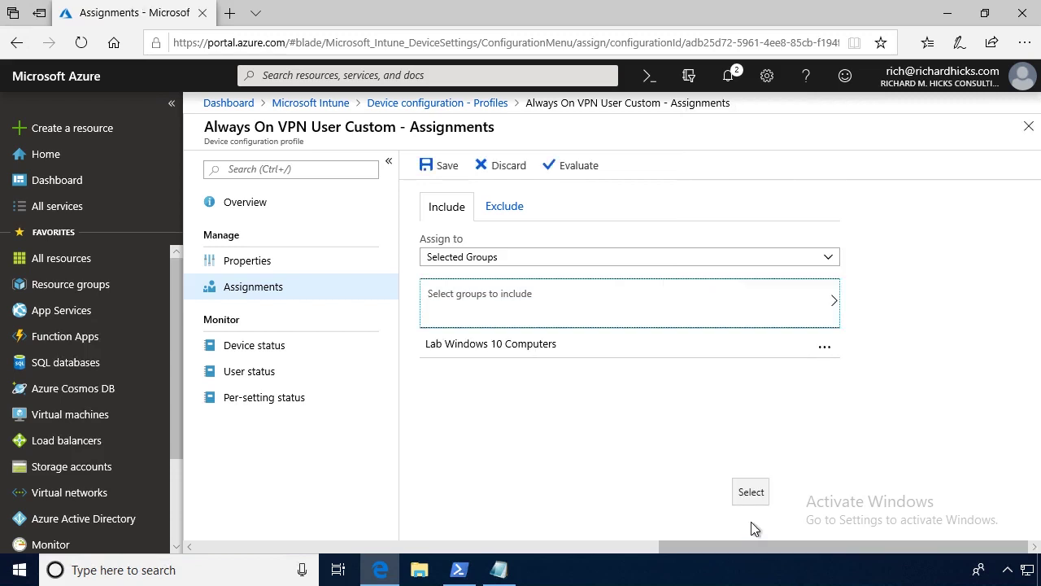
click(446, 167)
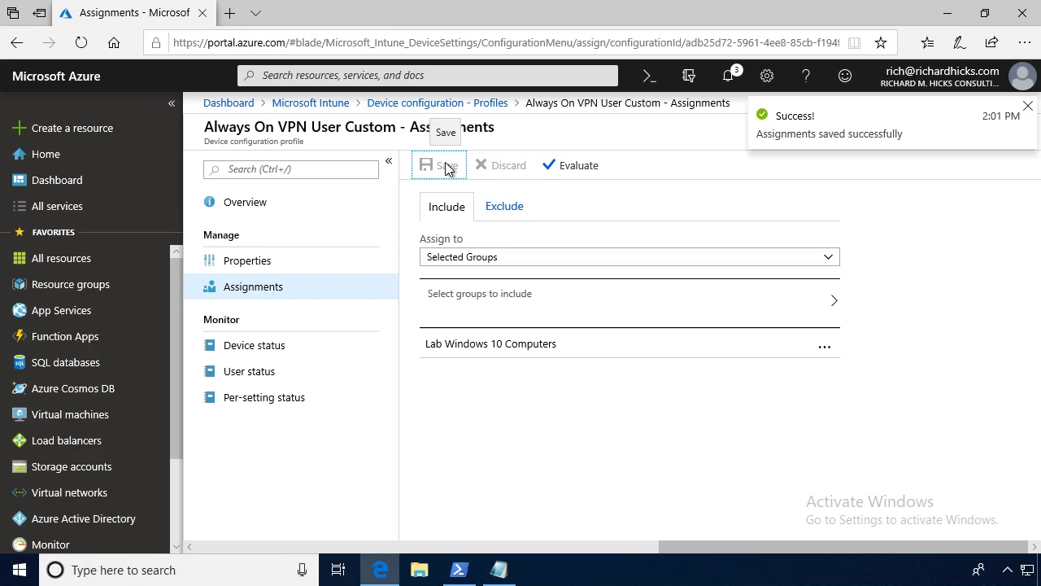